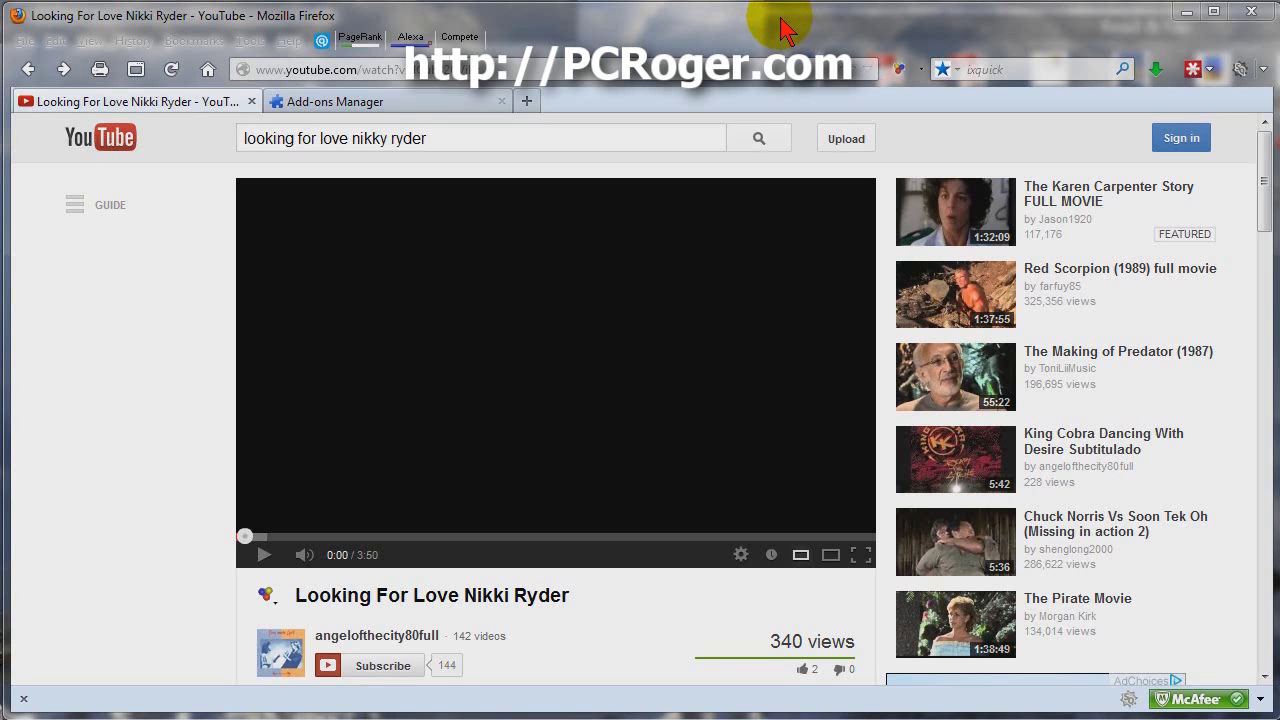
{"action": "left_click", "coordinate": [924, 70]}
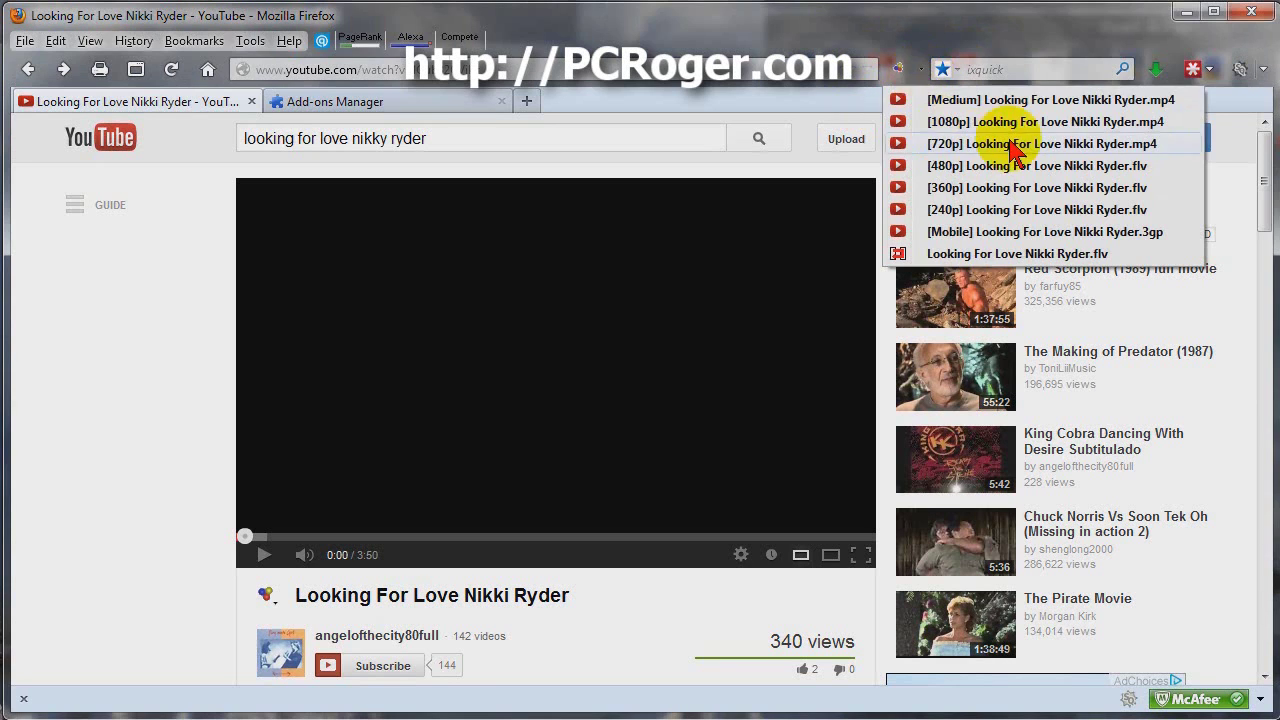
{"action": "mouse_move", "coordinate": [1002, 108]}
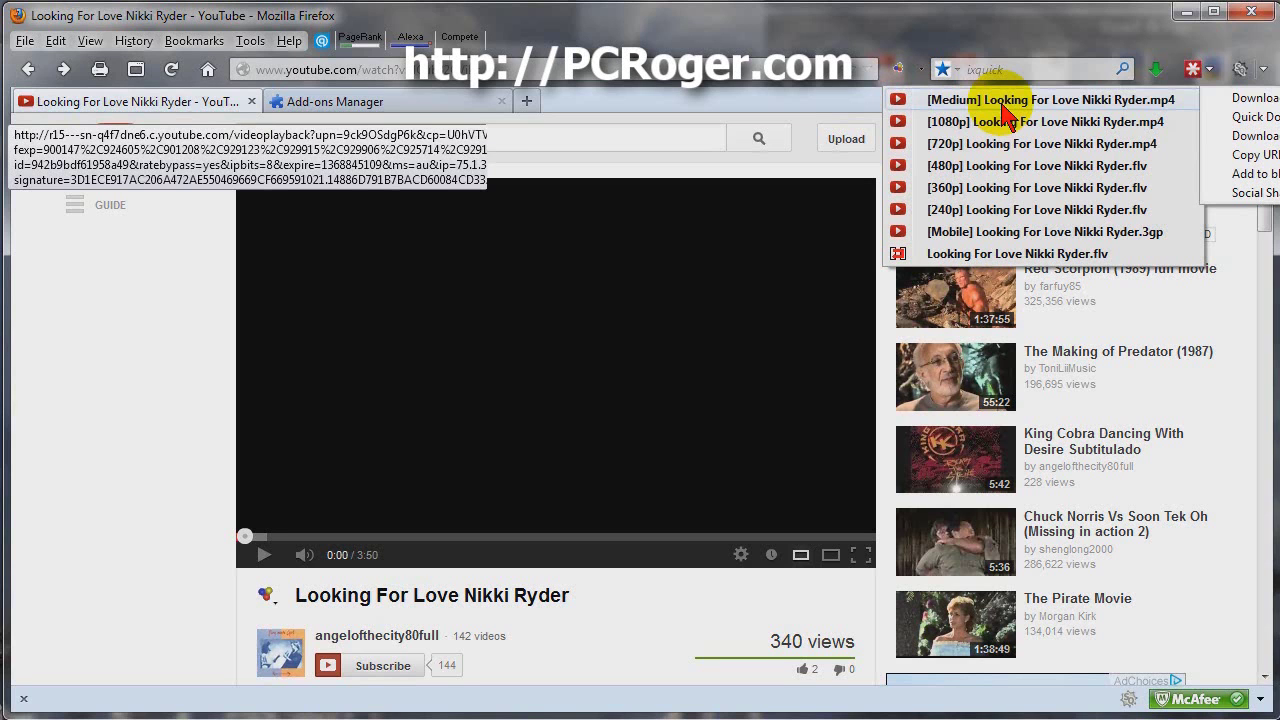
{"action": "mouse_move", "coordinate": [966, 215]}
{"action": "left_click", "coordinate": [864, 48]}
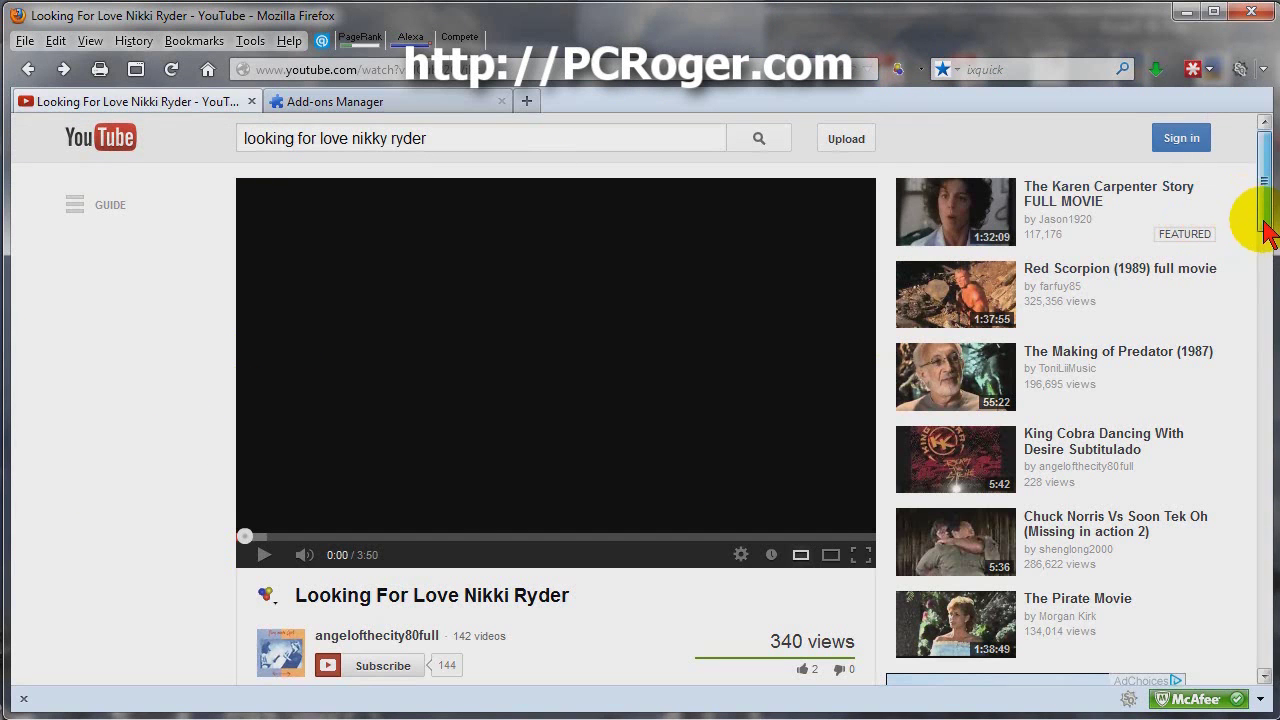
- Scroll down to the Download button and view its format list, closing it without choosing
{"action": "scroll", "coordinate": [1268, 245], "scroll_direction": "down", "scroll_amount": 1}
{"action": "scroll", "coordinate": [1268, 245], "scroll_direction": "down", "scroll_amount": 3}
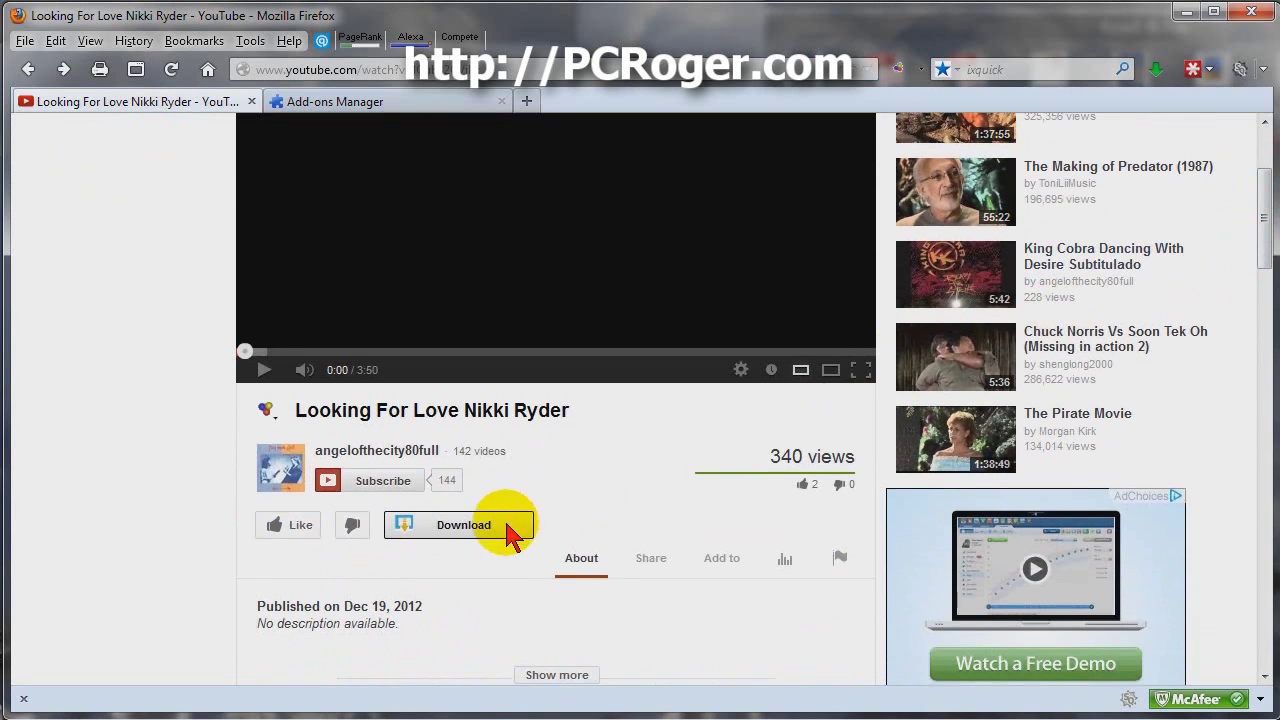
{"action": "left_click", "coordinate": [430, 530]}
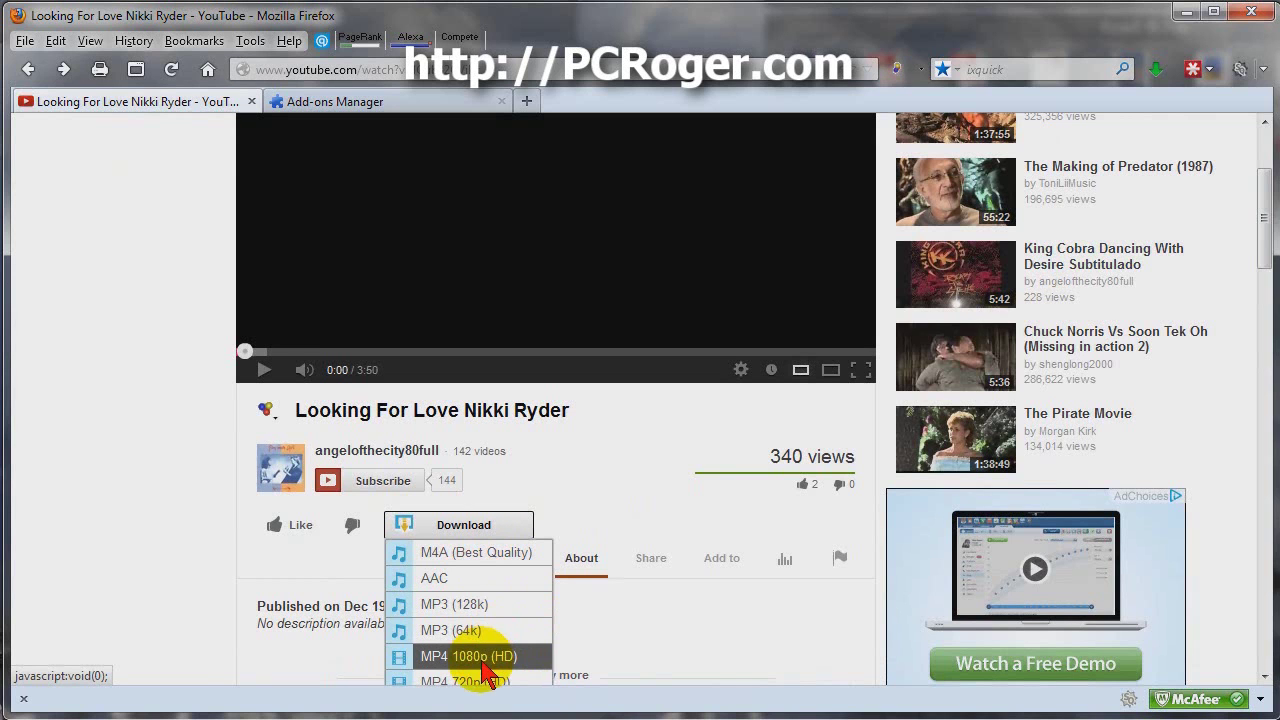
{"action": "left_click", "coordinate": [135, 460]}
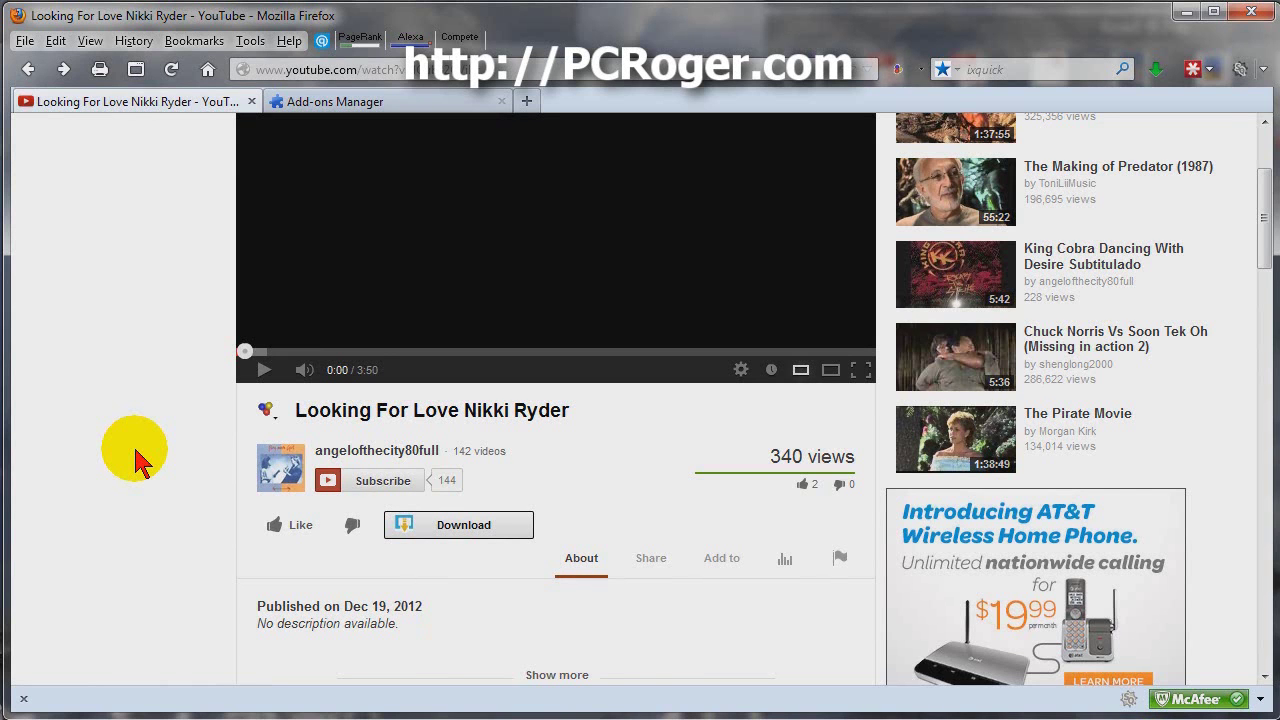
- Visit the Add-ons Manager tab, then return to the Looking For Love Nikki Ryder video tab
{"action": "left_click", "coordinate": [336, 103]}
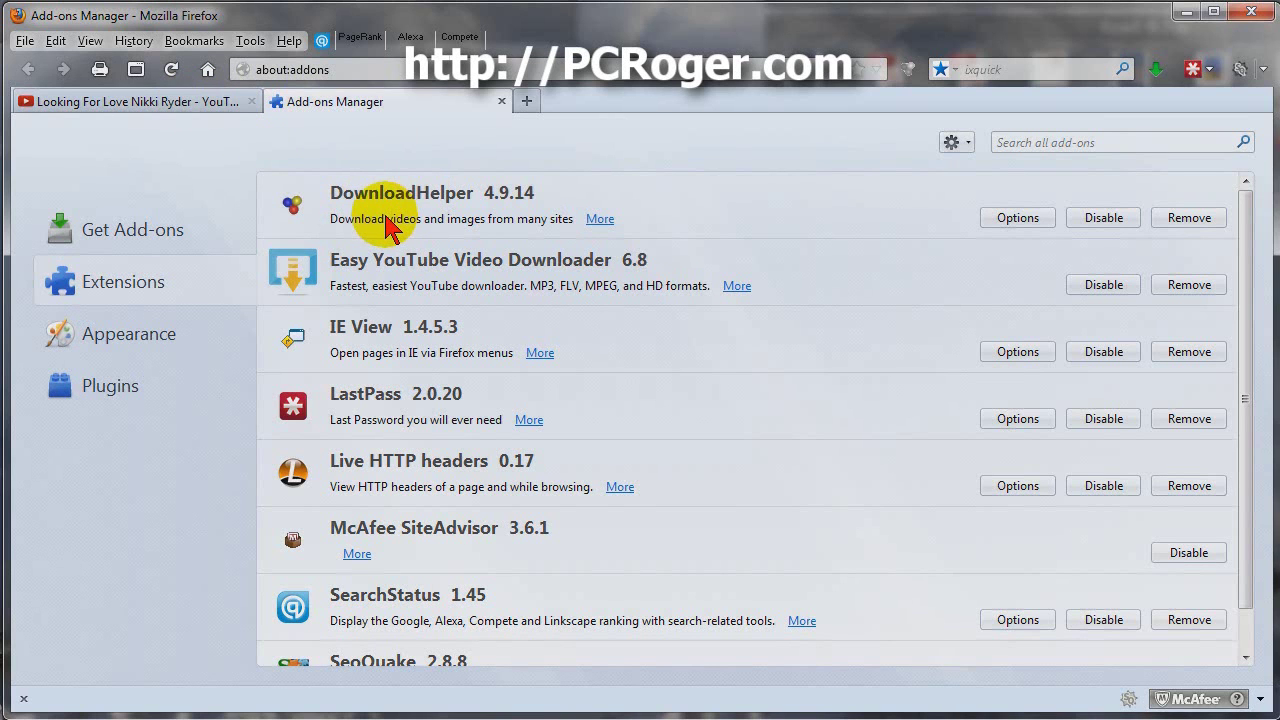
{"action": "left_click", "coordinate": [183, 113]}
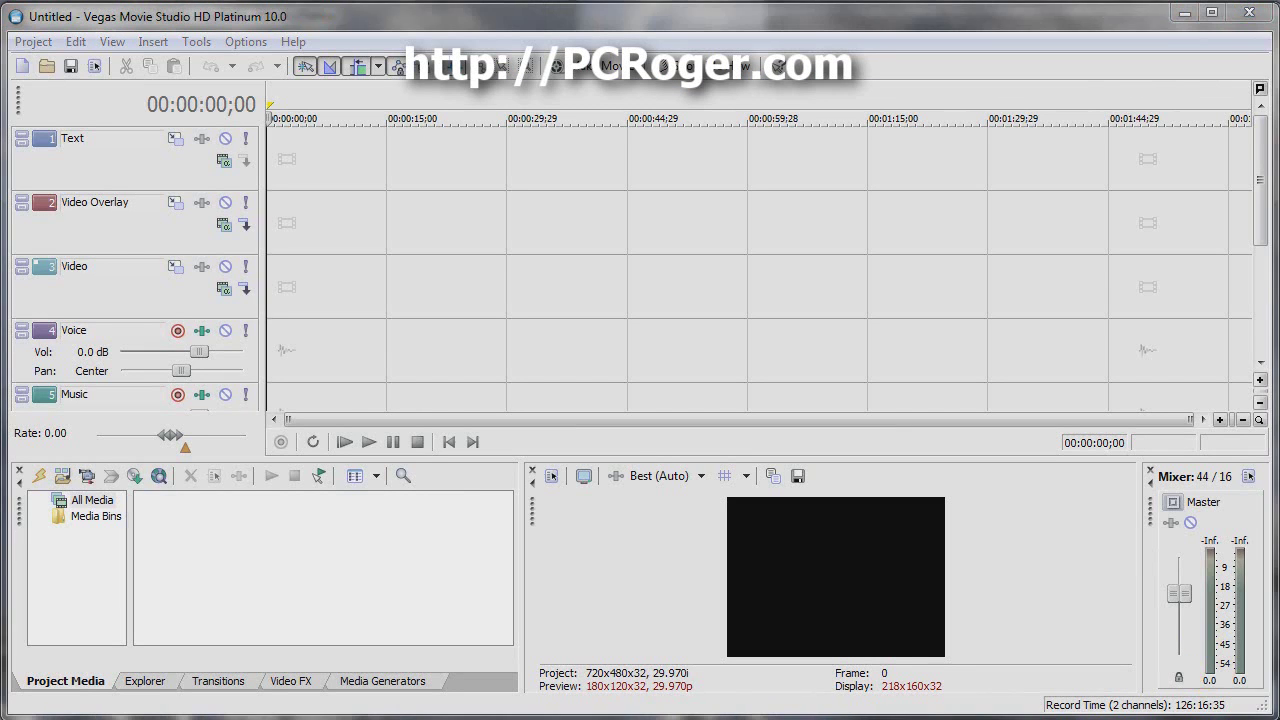
- Drag the downloaded 'Looking For Love' file from the desktop onto the Voice track at the start
{"action": "left_click_drag", "start_coordinate": [1279, 240], "coordinate": [307, 330]}
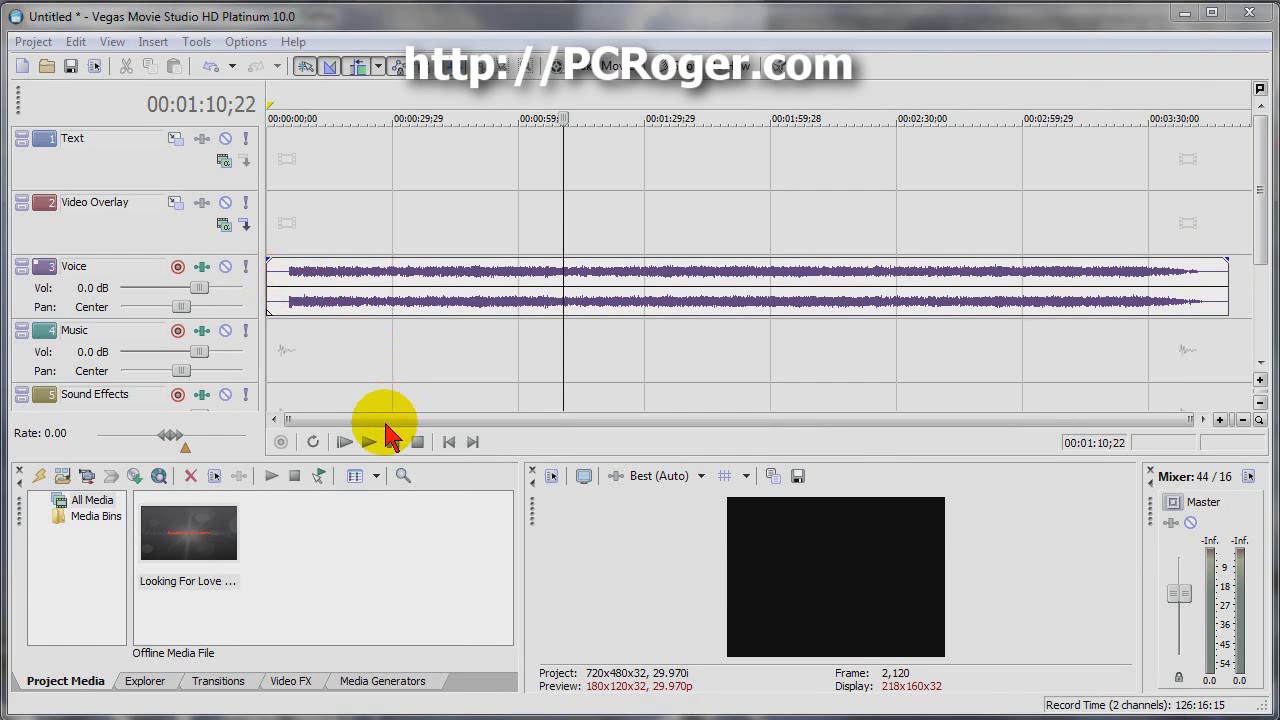
- Ripple-delete the span from 00:00:04;00 back to zero so the song starts immediately
{"action": "left_click", "coordinate": [1220, 418]}
{"action": "left_click", "coordinate": [1220, 418]}
{"action": "left_click_drag", "start_coordinate": [563, 432], "coordinate": [343, 428]}
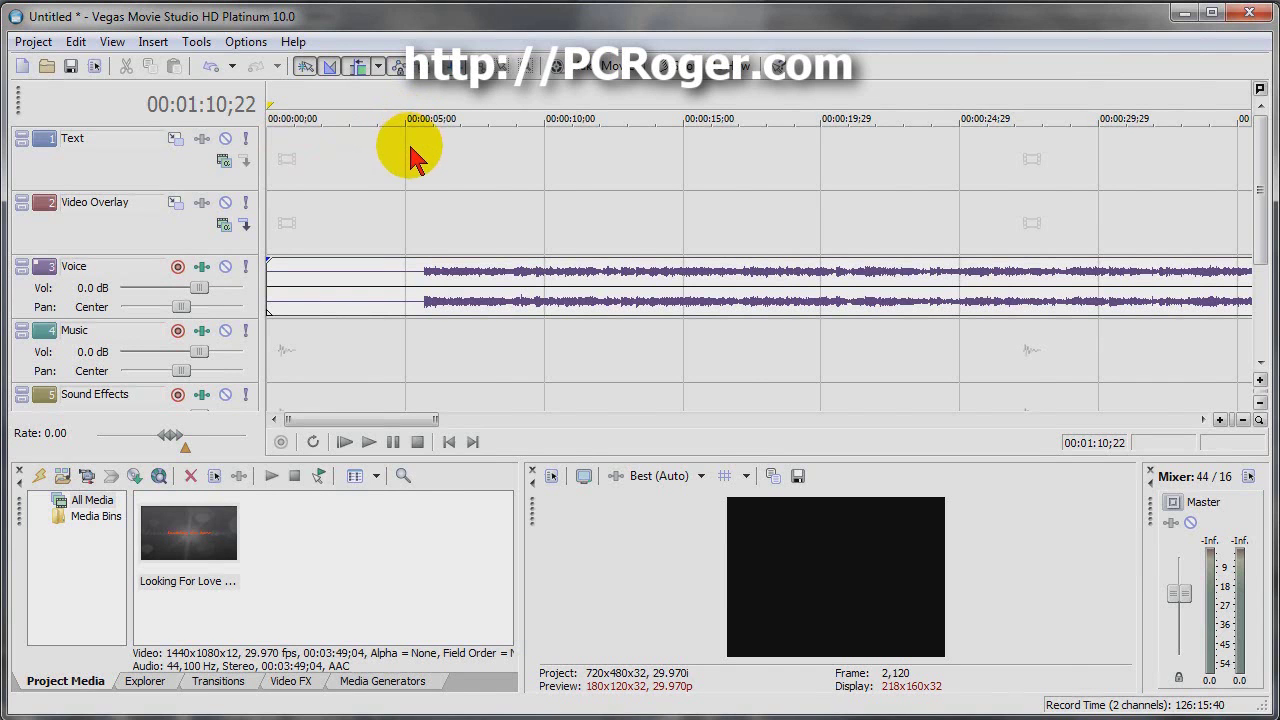
{"action": "left_click", "coordinate": [377, 155]}
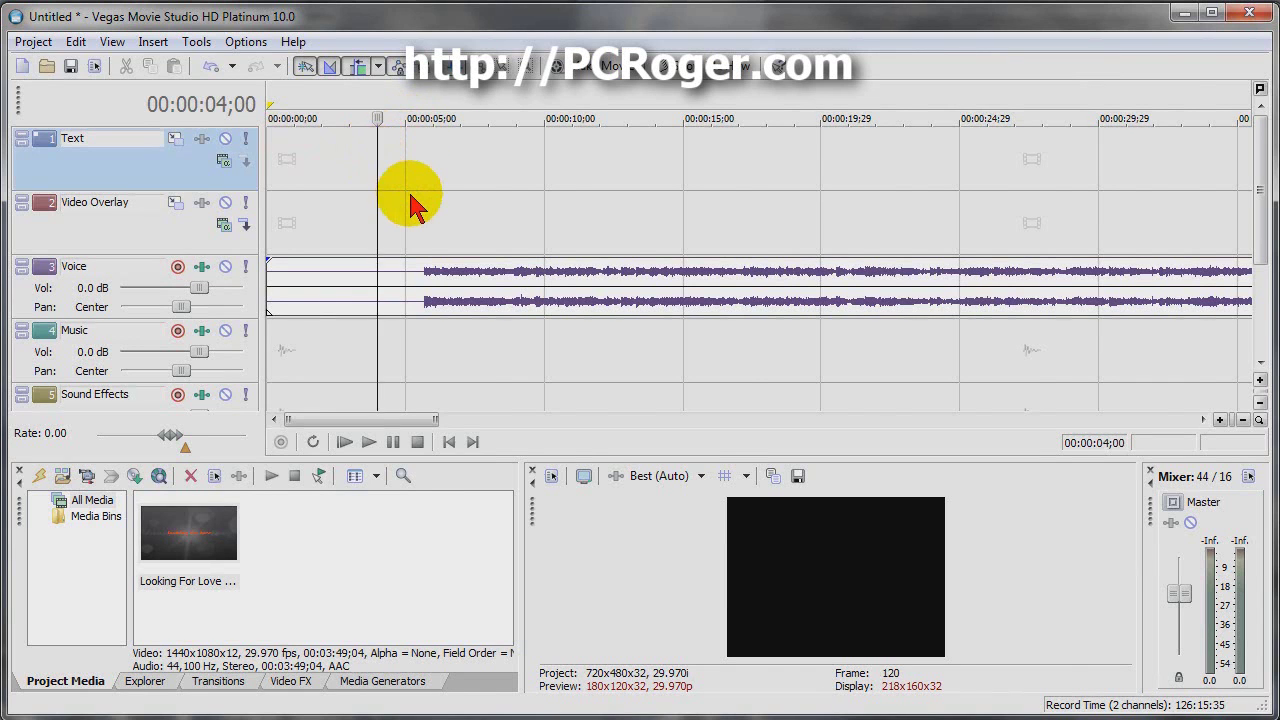
{"action": "key", "text": "shift+Left"}
{"action": "key", "text": "shift+Left"}
{"action": "key", "text": "shift+Left"}
{"action": "key", "text": "shift+Left"}
{"action": "key", "text": "shift+Left"}
{"action": "key", "text": "shift+Left"}
{"action": "key", "text": "shift+Left"}
{"action": "key", "text": "shift+Left"}
{"action": "key", "text": "shift+Left"}
{"action": "key", "text": "shift+Left"}
{"action": "key", "text": "shift+Left"}
{"action": "key", "text": "shift+Left"}
{"action": "key", "text": "shift+Left"}
{"action": "key", "text": "shift+Left"}
{"action": "key", "text": "shift+Left"}
{"action": "key", "text": "shift+Left"}
{"action": "key", "text": "shift+Left"}
{"action": "key", "text": "shift+Left"}
{"action": "key", "text": "shift+Left"}
{"action": "key", "text": "shift+Left"}
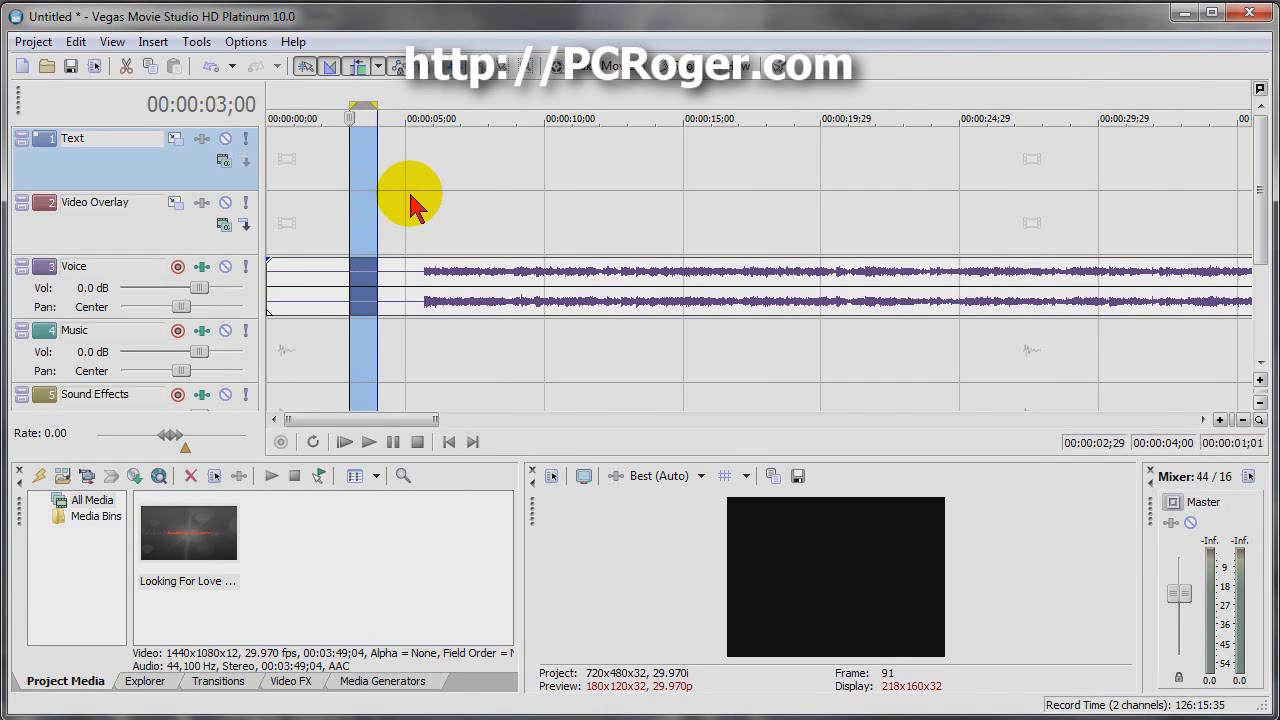
{"action": "key", "text": "shift+Left"}
{"action": "key", "text": "shift+Left"}
{"action": "key", "text": "shift+Left"}
{"action": "key", "text": "shift+Left"}
{"action": "key", "text": "shift+Left"}
{"action": "key", "text": "shift+Left"}
{"action": "key", "text": "shift+Left"}
{"action": "key", "text": "shift+Left"}
{"action": "key", "text": "shift+Left"}
{"action": "key", "text": "shift+Left"}
{"action": "key", "text": "shift+Left"}
{"action": "key", "text": "shift+Left"}
{"action": "key", "text": "shift+Left"}
{"action": "key", "text": "shift+Left"}
{"action": "key", "text": "shift+Left"}
{"action": "key", "text": "shift+Left"}
{"action": "key", "text": "shift+Left"}
{"action": "key", "text": "shift+Left"}
{"action": "key", "text": "shift+Left"}
{"action": "key", "text": "shift+Left"}
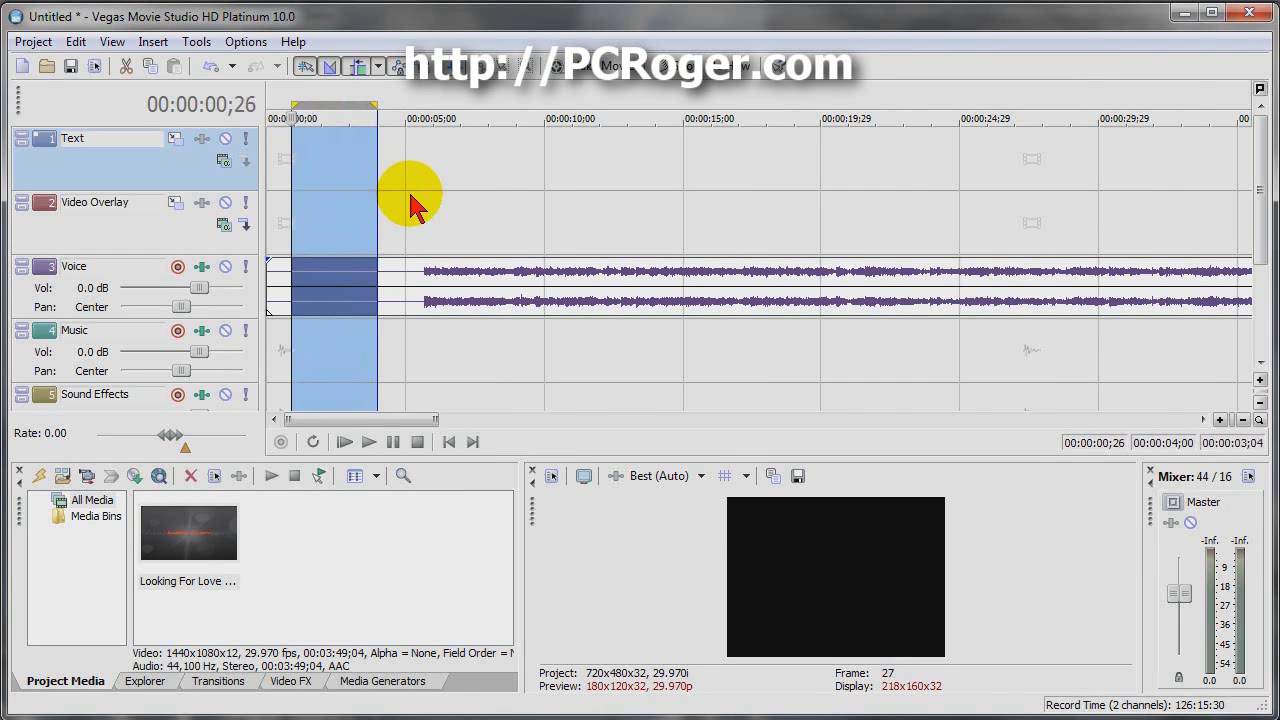
{"action": "key", "text": "shift+Left"}
{"action": "key", "text": "shift+Left"}
{"action": "key", "text": "shift+Left"}
{"action": "key", "text": "shift+Left"}
{"action": "key", "text": "shift+Left"}
{"action": "key", "text": "shift+Left"}
{"action": "key", "text": "shift+Left"}
{"action": "key", "text": "shift+Left"}
{"action": "key", "text": "shift+Left"}
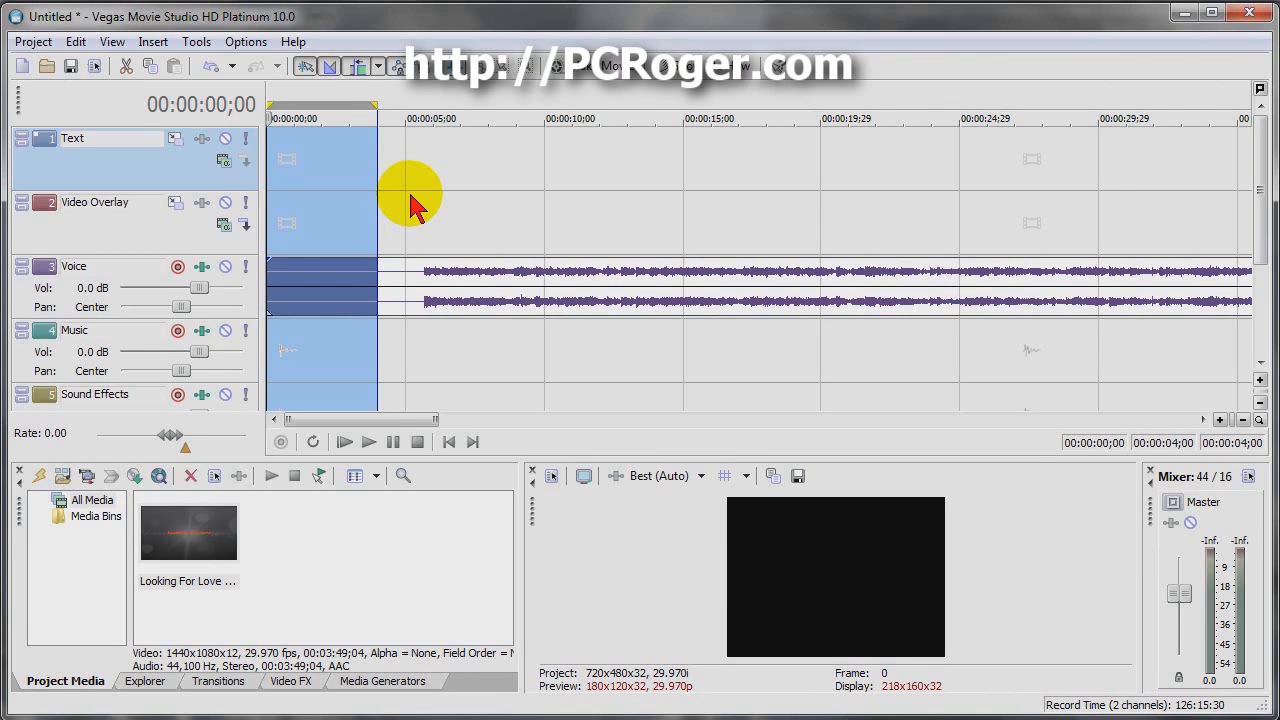
{"action": "key", "text": "Delete"}
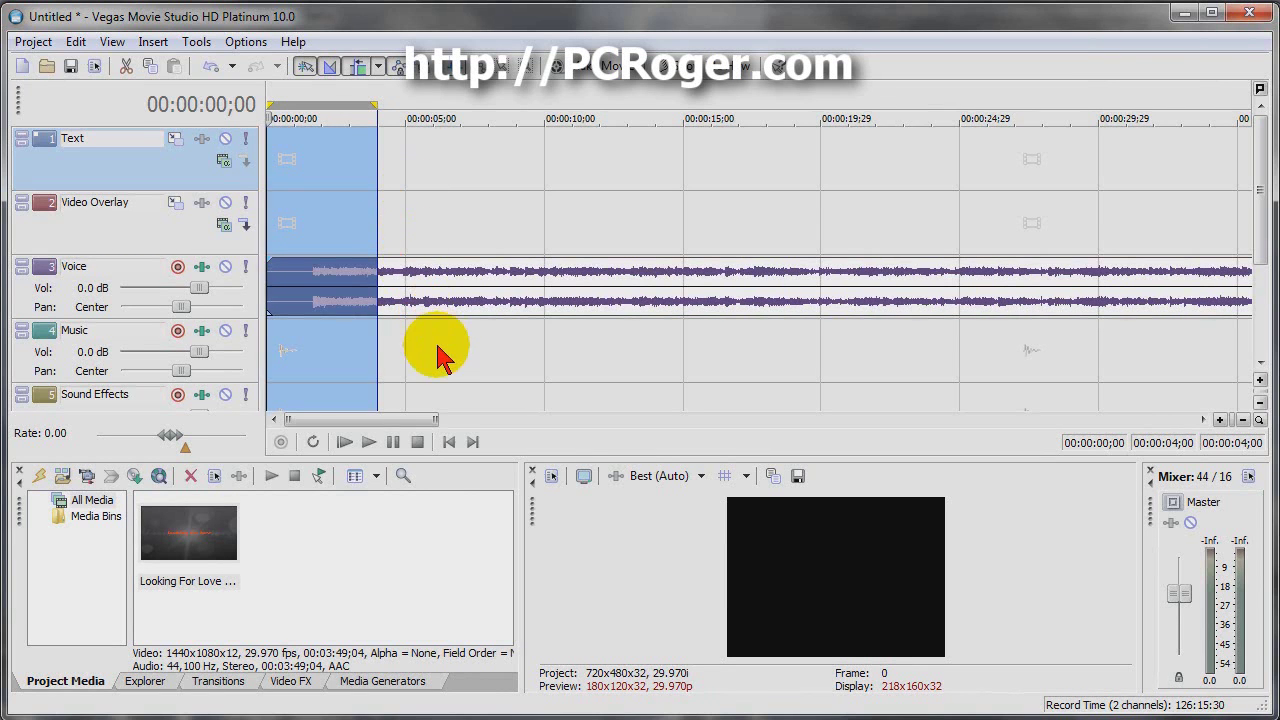
{"action": "left_click", "coordinate": [464, 300]}
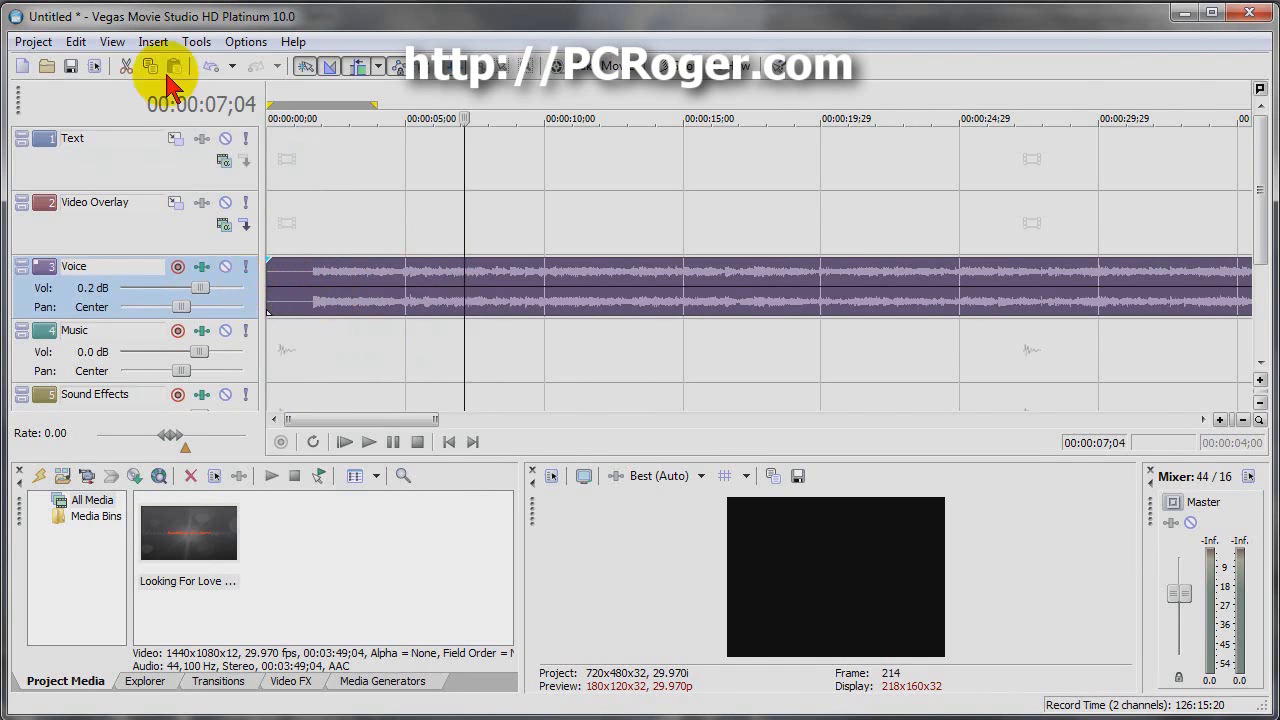
- Add a volume envelope to the Voice track with its start point lowered to -15.8 dB
{"action": "left_click", "coordinate": [153, 42]}
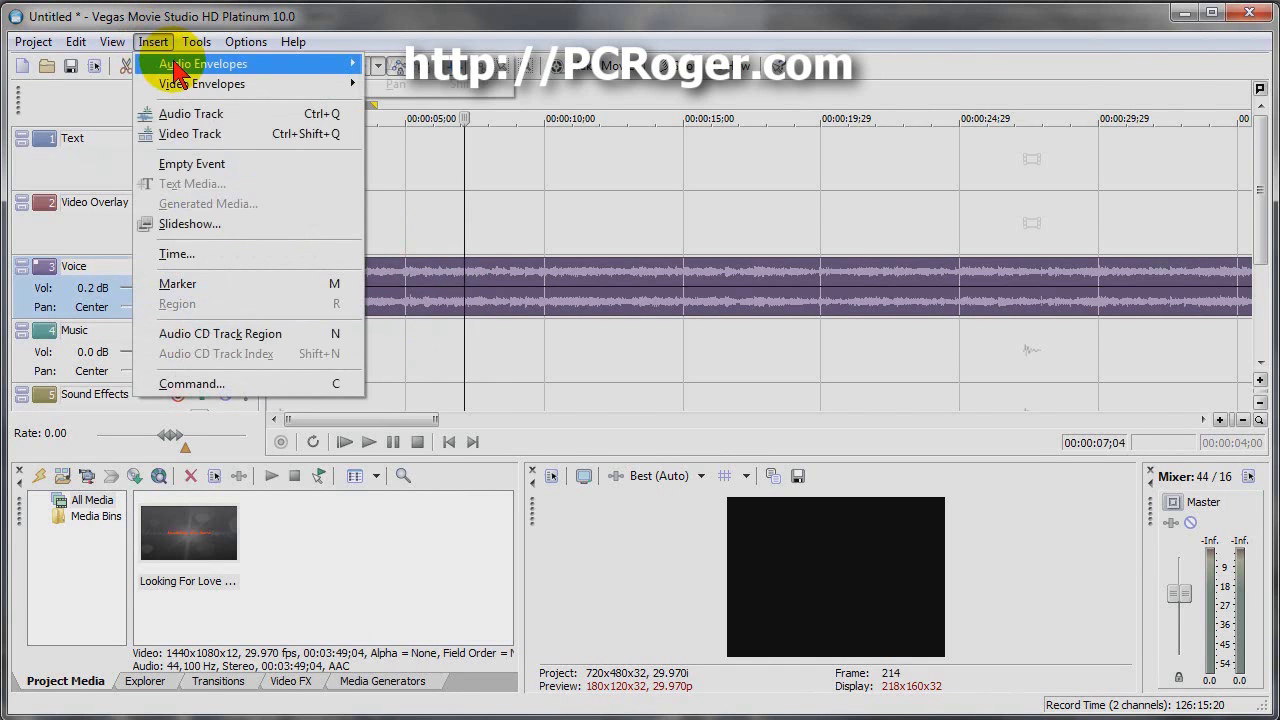
{"action": "mouse_move", "coordinate": [345, 63]}
{"action": "left_click", "coordinate": [395, 68]}
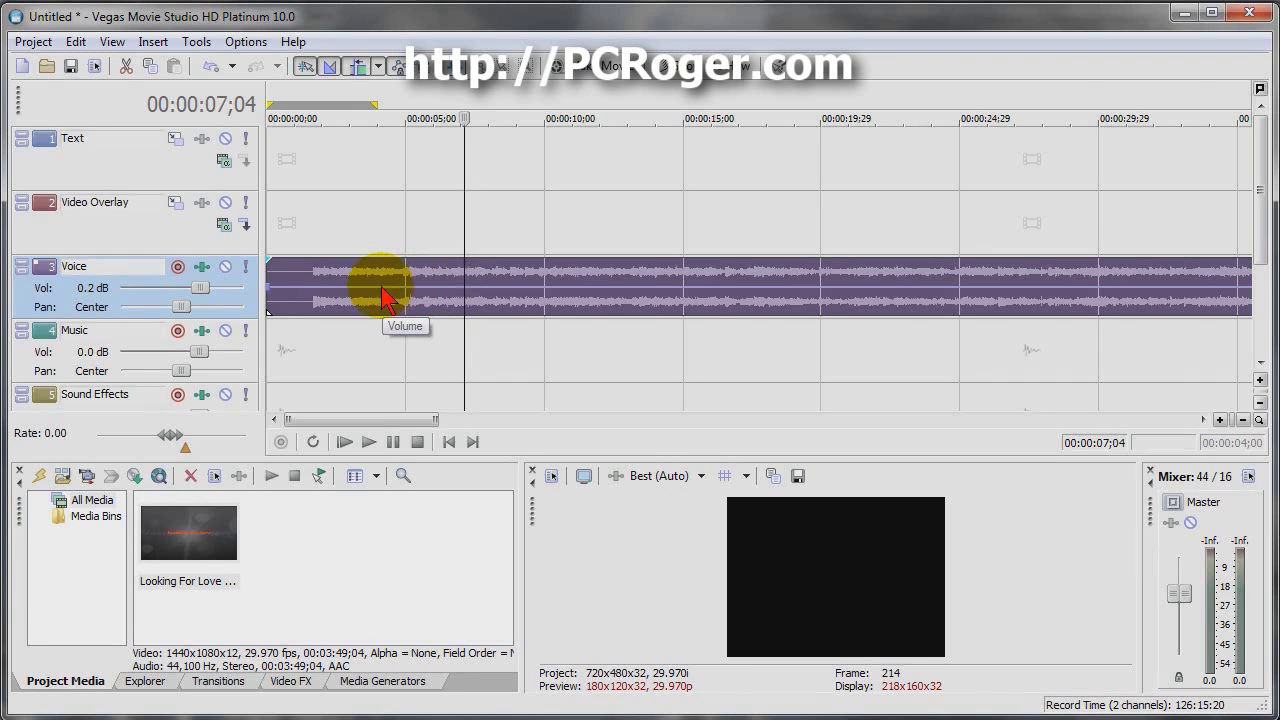
{"action": "right_click", "coordinate": [386, 298]}
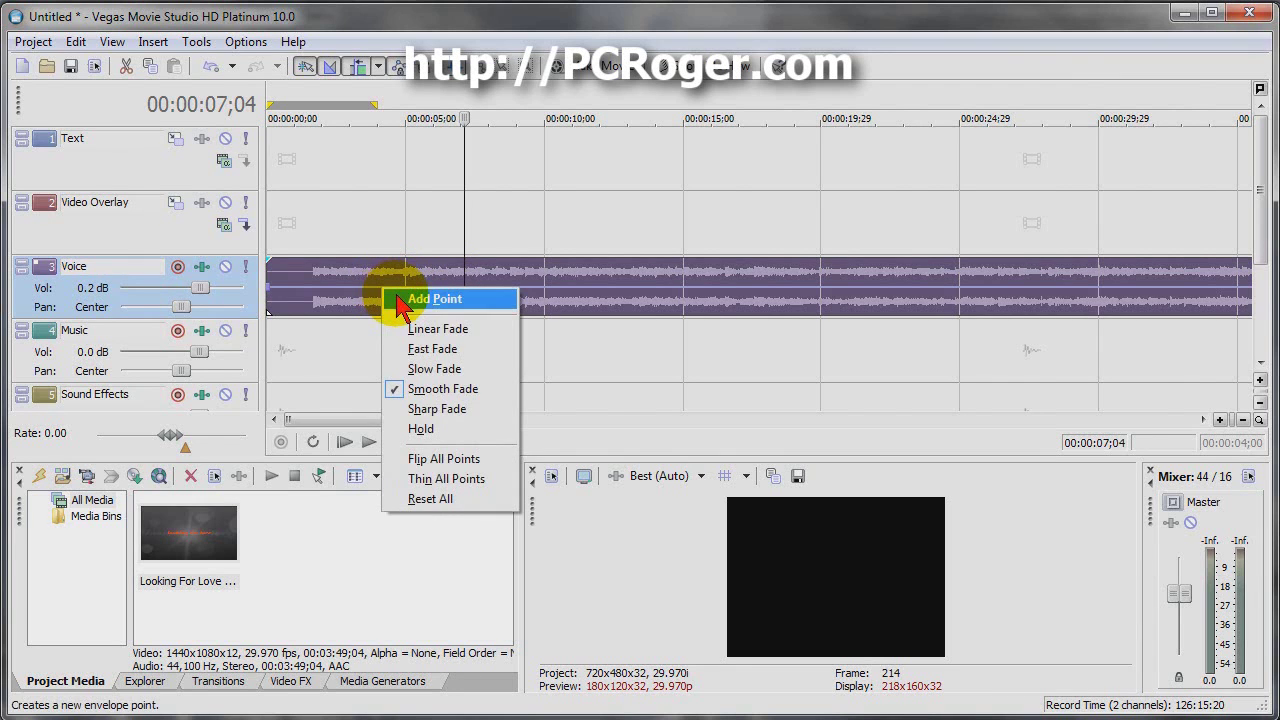
{"action": "left_click", "coordinate": [402, 294]}
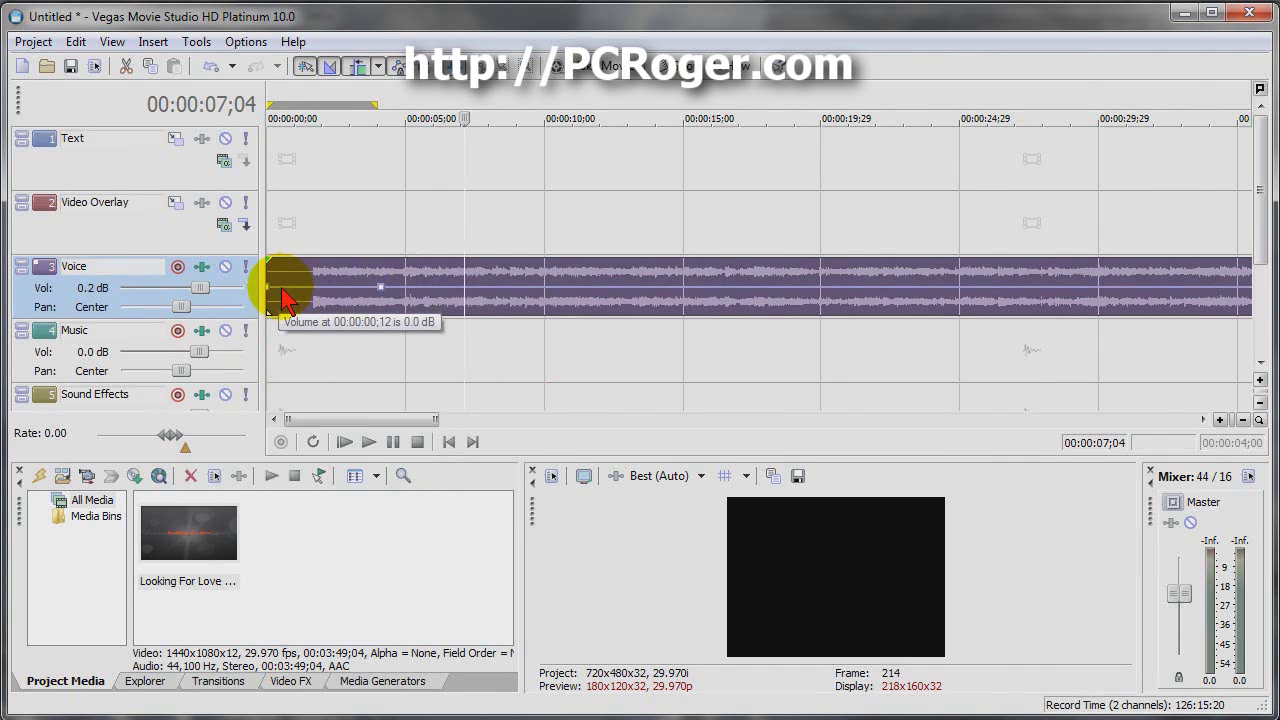
{"action": "left_click_drag", "start_coordinate": [268, 290], "coordinate": [272, 317]}
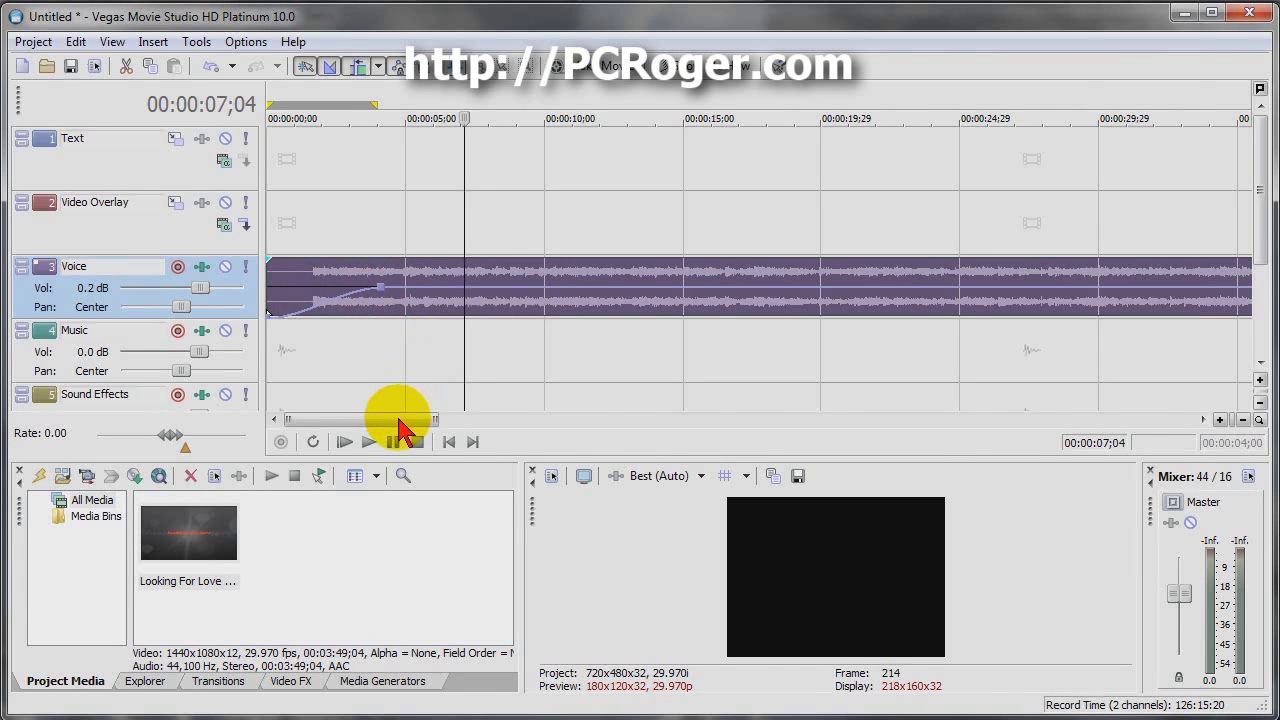
{"action": "left_click_drag", "start_coordinate": [400, 420], "coordinate": [1186, 371]}
- Select from 00:03:41;29 to the end of the song and delete that tail
{"action": "left_click", "coordinate": [730, 282]}
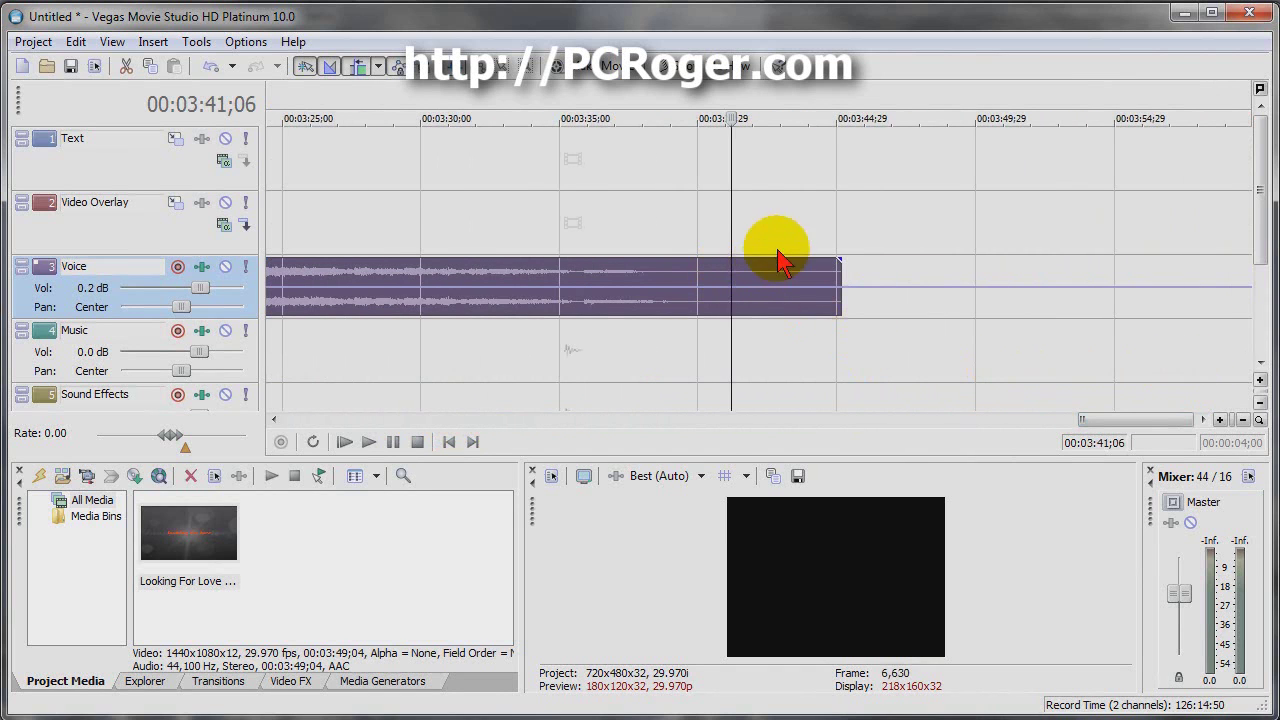
{"action": "key", "text": "Right"}
{"action": "key", "text": "Right"}
{"action": "key", "text": "Right"}
{"action": "key", "text": "Right"}
{"action": "key", "text": "Right"}
{"action": "key", "text": "Right"}
{"action": "key", "text": "Right"}
{"action": "key", "text": "Right"}
{"action": "key", "text": "Right"}
{"action": "key", "text": "Right"}
{"action": "key", "text": "Right"}
{"action": "key", "text": "Right"}
{"action": "key", "text": "Right"}
{"action": "key", "text": "Right"}
{"action": "key", "text": "Right"}
{"action": "key", "text": "Right"}
{"action": "key", "text": "Right"}
{"action": "key", "text": "Right"}
{"action": "key", "text": "Right"}
{"action": "key", "text": "Right"}
{"action": "key", "text": "Right"}
{"action": "key", "text": "Right"}
{"action": "key", "text": "Right"}
{"action": "key", "text": "shift+Right"}
{"action": "key", "text": "shift+Right"}
{"action": "key", "text": "shift+Right"}
{"action": "key", "text": "shift+Right"}
{"action": "key", "text": "shift+Right"}
{"action": "key", "text": "shift+Right"}
{"action": "key", "text": "shift+Right"}
{"action": "key", "text": "shift+Right"}
{"action": "key", "text": "shift+Right"}
{"action": "key", "text": "shift+Right"}
{"action": "key", "text": "shift+Right"}
{"action": "key", "text": "shift+Right"}
{"action": "key", "text": "shift+Right"}
{"action": "key", "text": "shift+Right"}
{"action": "key", "text": "shift+Right"}
{"action": "key", "text": "shift+Right"}
{"action": "key", "text": "shift+Right"}
{"action": "key", "text": "shift+Right"}
{"action": "key", "text": "shift+Right"}
{"action": "key", "text": "shift+Right"}
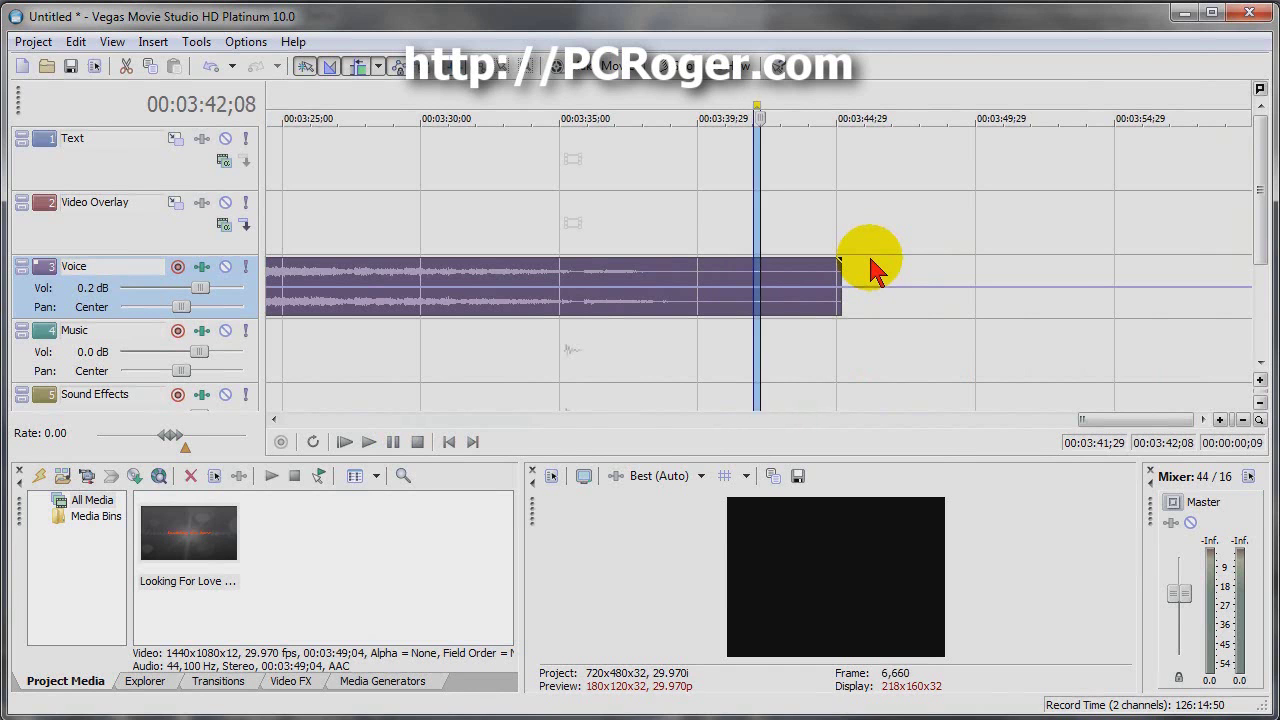
{"action": "key", "text": "shift+Right"}
{"action": "key", "text": "shift+Right"}
{"action": "key", "text": "shift+Right"}
{"action": "key", "text": "shift+Right"}
{"action": "key", "text": "shift+Right"}
{"action": "key", "text": "shift+Right"}
{"action": "key", "text": "shift+Right"}
{"action": "key", "text": "shift+Right"}
{"action": "key", "text": "shift+Right"}
{"action": "key", "text": "shift+Right"}
{"action": "key", "text": "shift+Right"}
{"action": "key", "text": "shift+Right"}
{"action": "key", "text": "shift+Right"}
{"action": "key", "text": "shift+Right"}
{"action": "key", "text": "shift+Right"}
{"action": "key", "text": "shift+Right"}
{"action": "key", "text": "shift+Right"}
{"action": "key", "text": "shift+Right"}
{"action": "key", "text": "shift+Right"}
{"action": "key", "text": "shift+Right"}
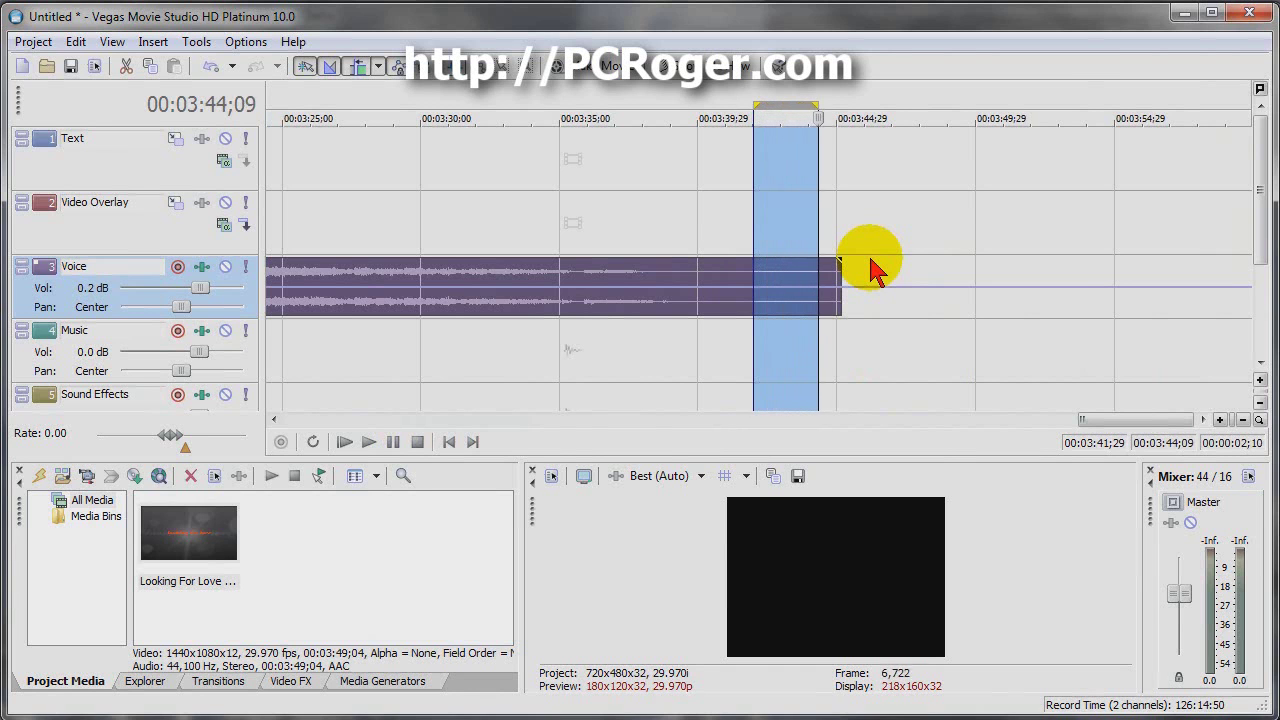
{"action": "key", "text": "shift+Right"}
{"action": "key", "text": "shift+Right"}
{"action": "key", "text": "shift+Right"}
{"action": "key", "text": "shift+Right"}
{"action": "key", "text": "shift+Right"}
{"action": "key", "text": "shift+Right"}
{"action": "key", "text": "shift+Right"}
{"action": "key", "text": "shift+Right"}
{"action": "key", "text": "shift+Right"}
{"action": "key", "text": "shift+Right"}
{"action": "key", "text": "shift+Right"}
{"action": "key", "text": "shift+Right"}
{"action": "key", "text": "shift+Right"}
{"action": "key", "text": "shift+Right"}
{"action": "key", "text": "shift+Right"}
{"action": "key", "text": "shift+Right"}
{"action": "key", "text": "shift+Right"}
{"action": "key", "text": "shift+Right"}
{"action": "key", "text": "shift+Right"}
{"action": "key", "text": "shift+Right"}
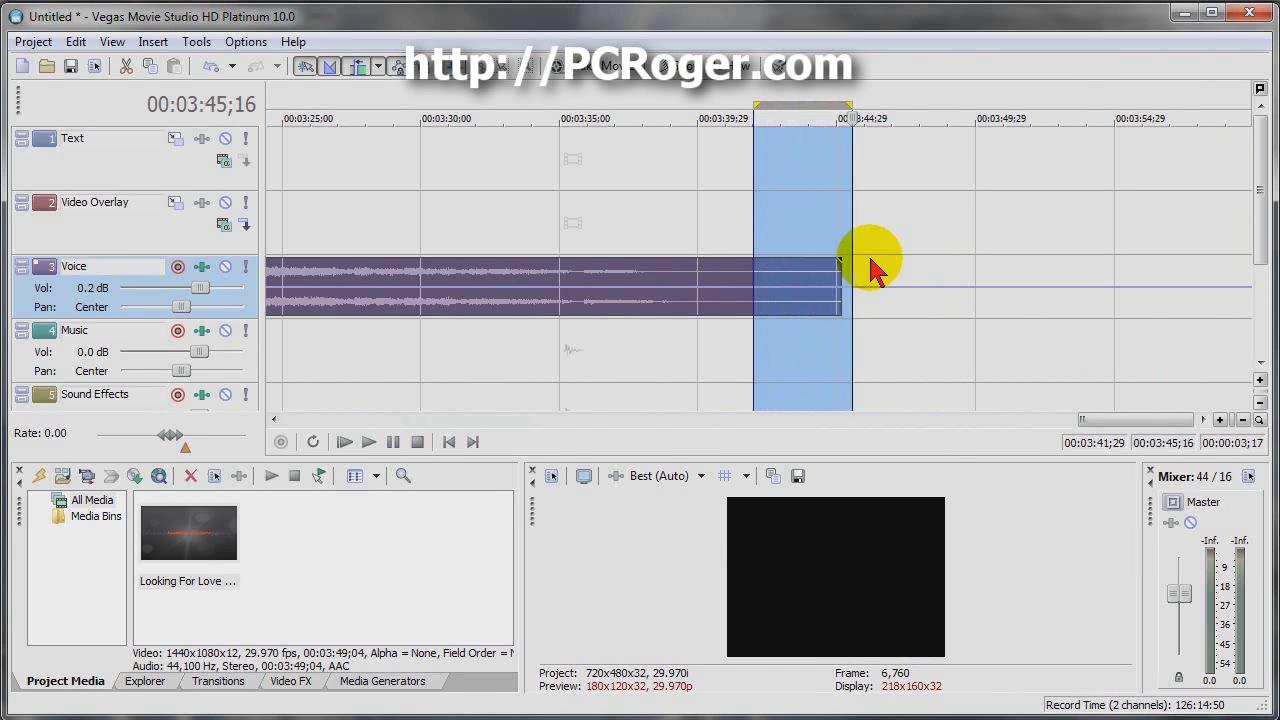
{"action": "key", "text": "Delete"}
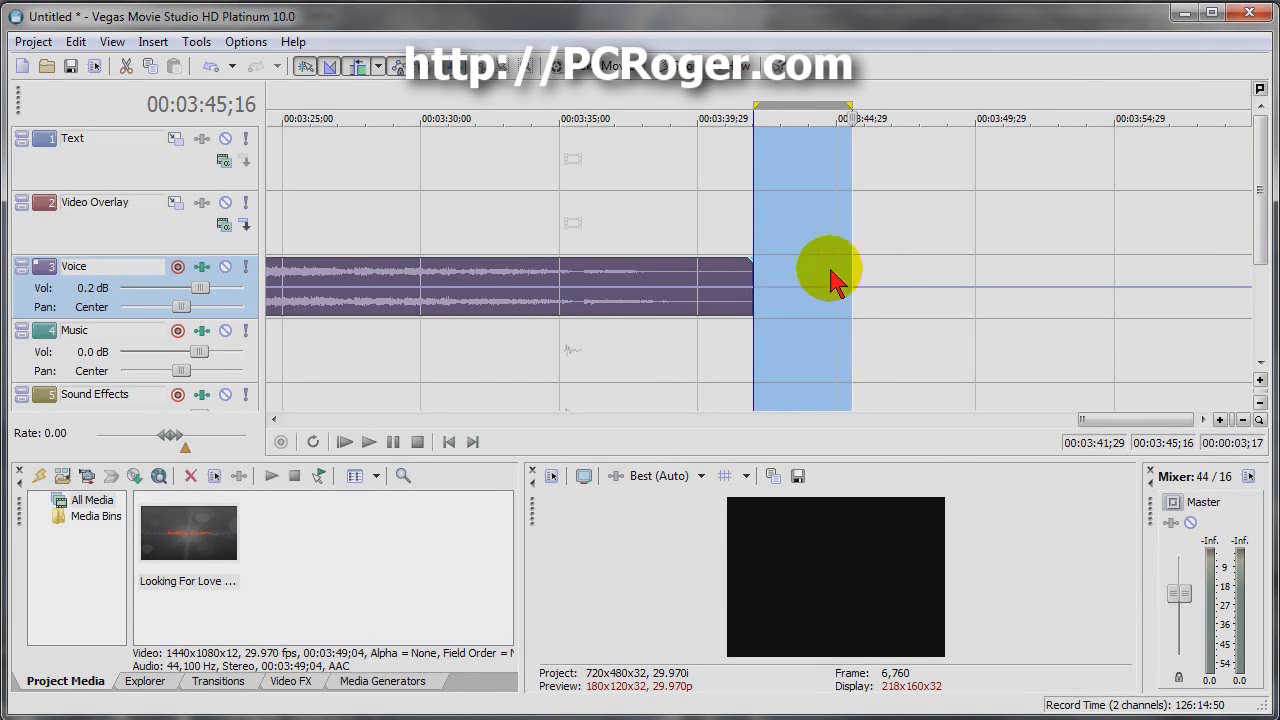
{"action": "left_click_drag", "start_coordinate": [1094, 420], "coordinate": [303, 447]}
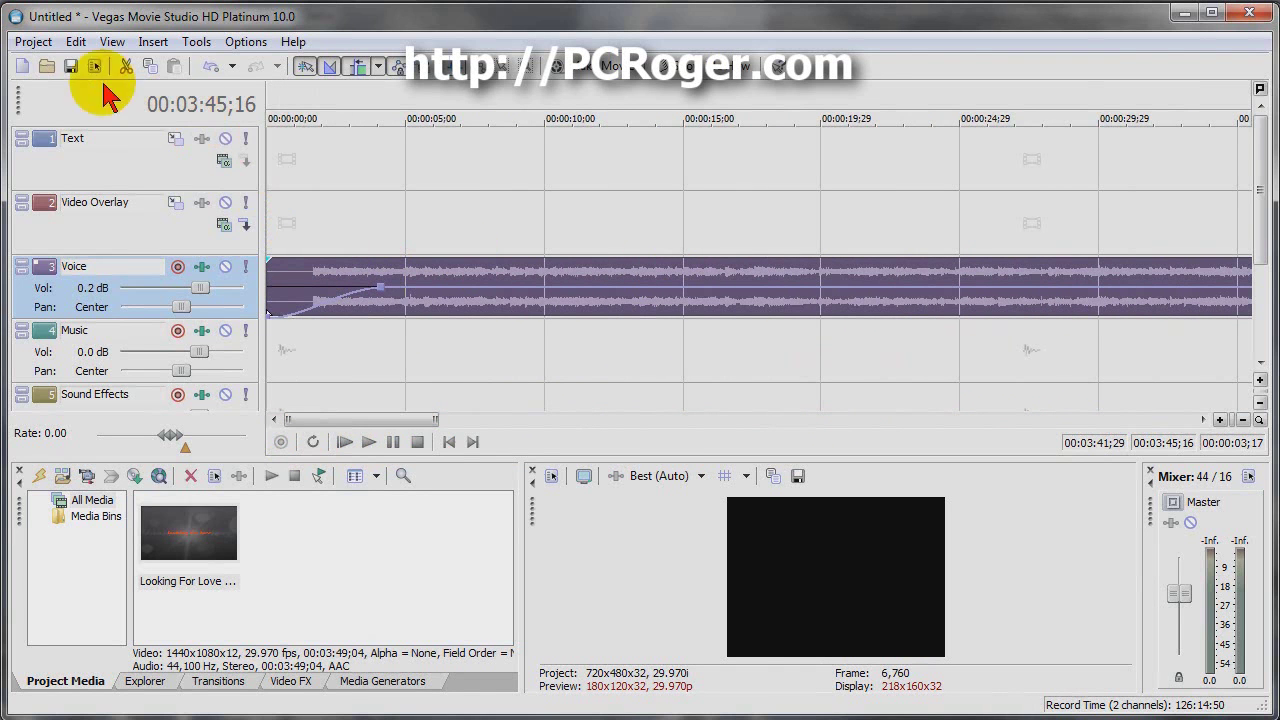
- Render the project as MP3 Audio to a file named 'Looking For Love.mp3'
{"action": "left_click", "coordinate": [27, 50]}
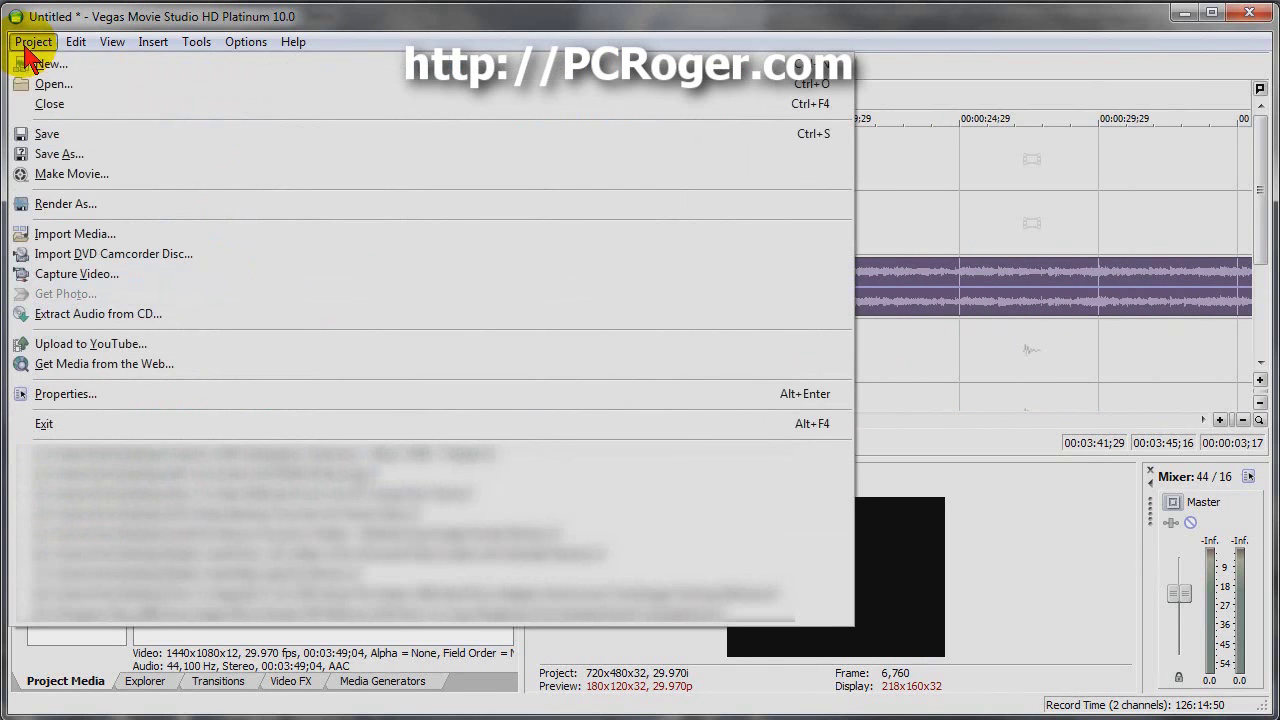
{"action": "left_click", "coordinate": [58, 210]}
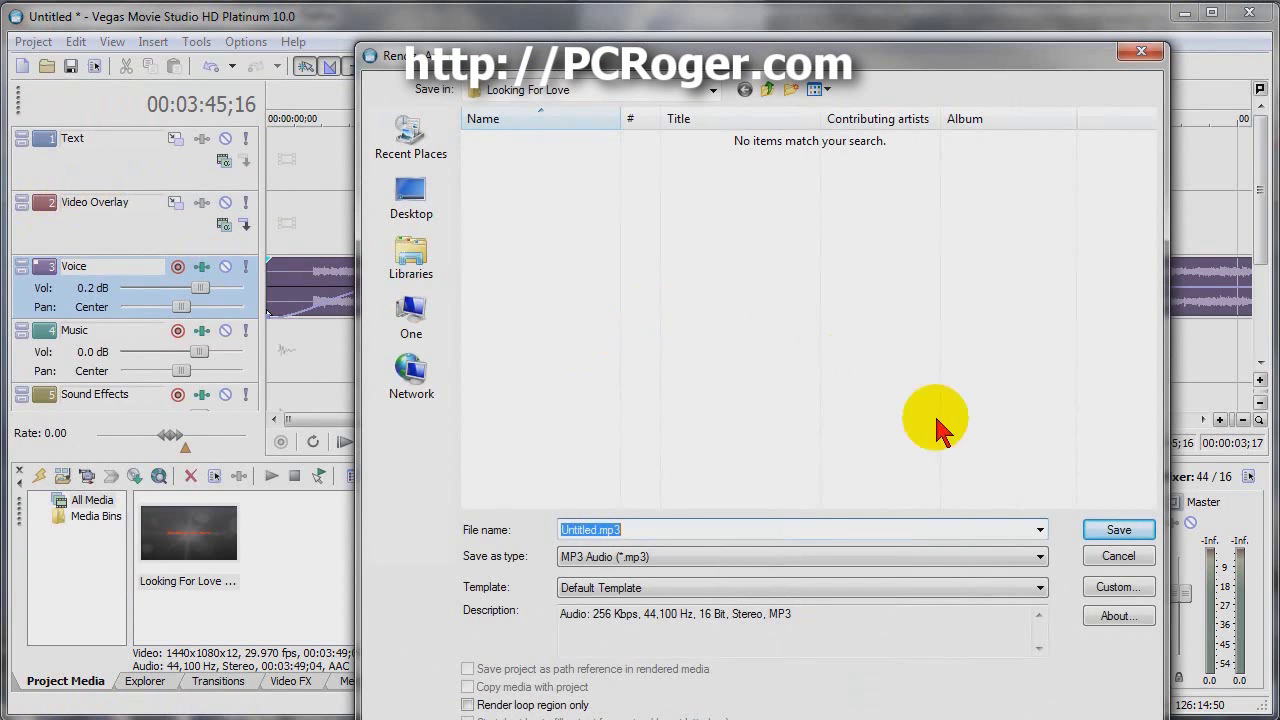
{"action": "left_click", "coordinate": [1040, 557]}
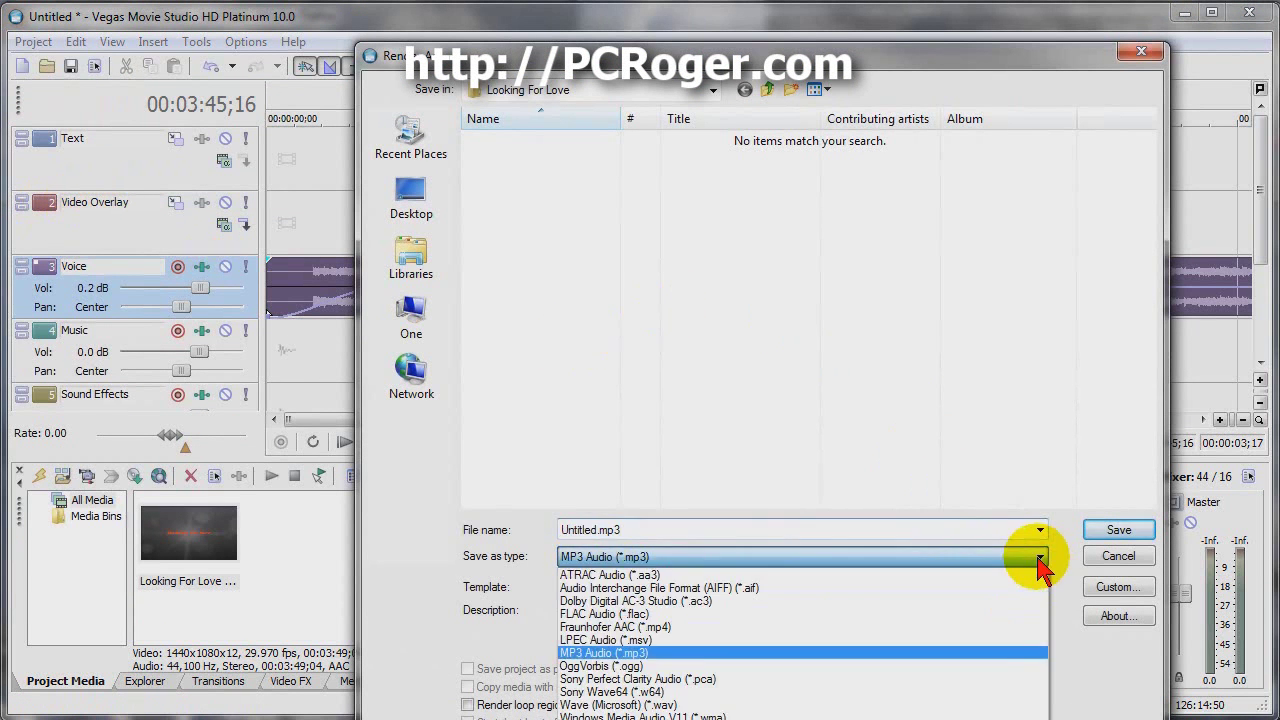
{"action": "left_click", "coordinate": [646, 654]}
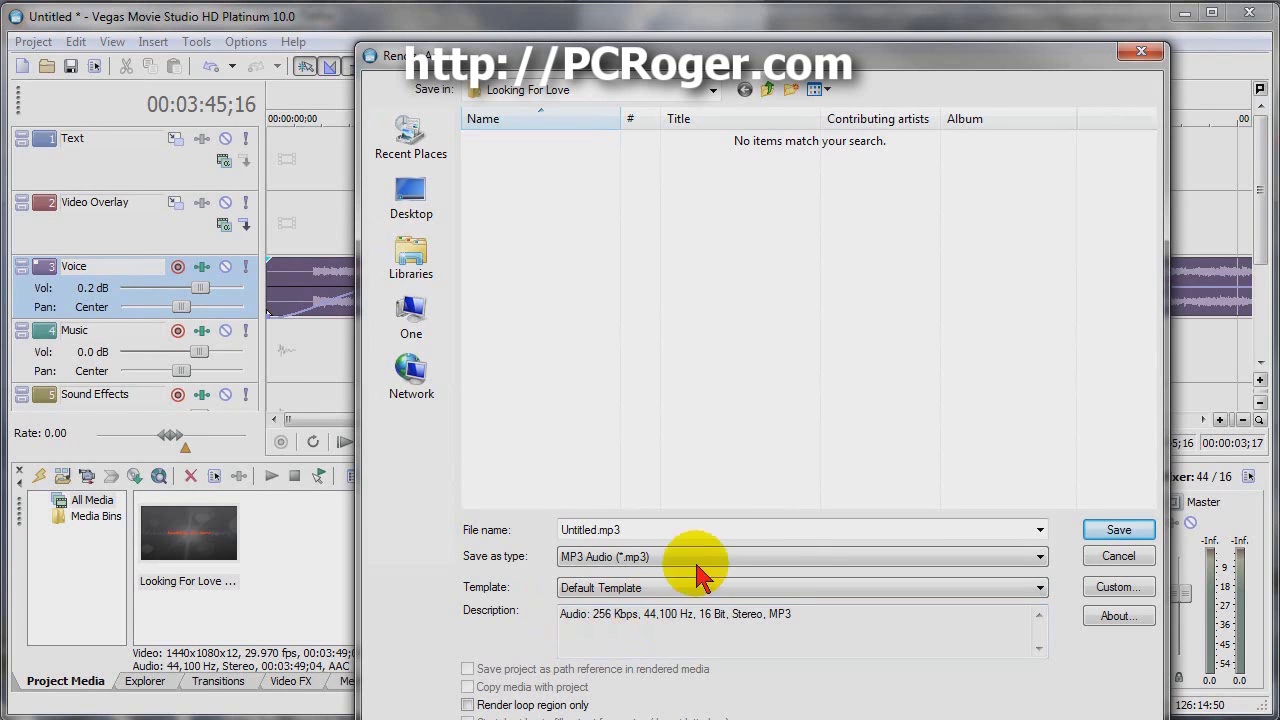
{"action": "double_click", "coordinate": [650, 532]}
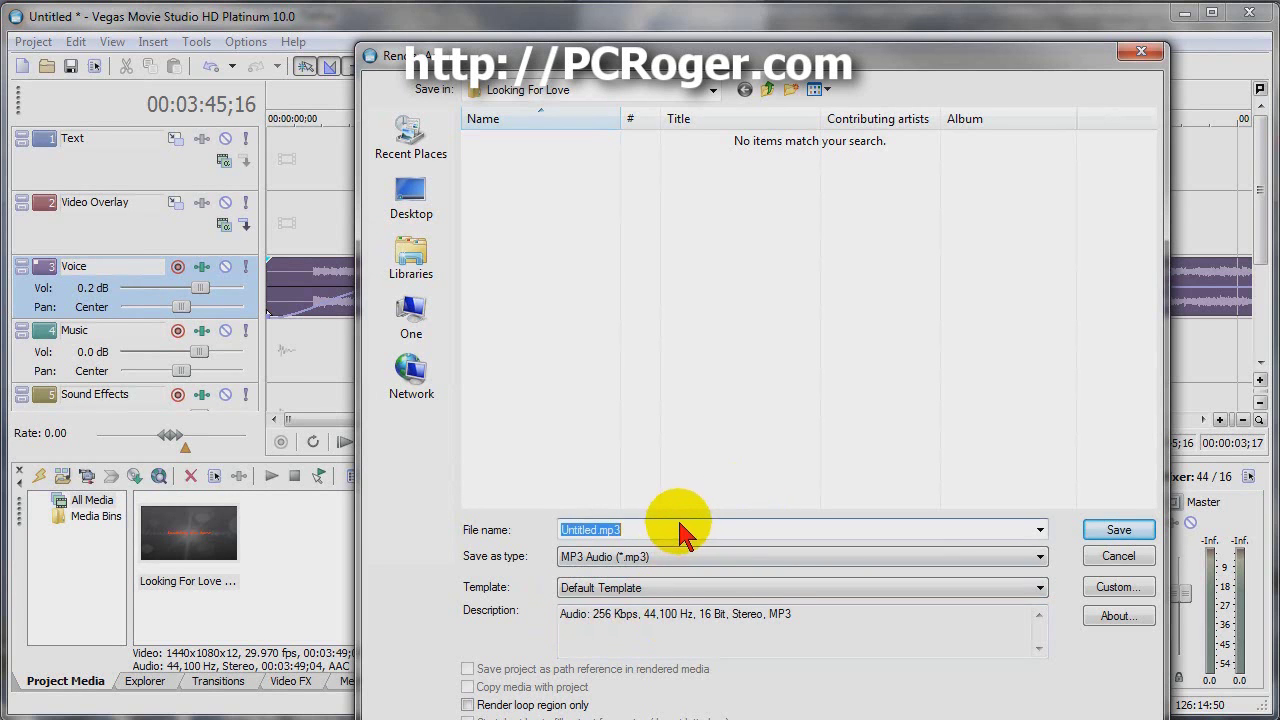
{"action": "type", "text": "Looking"}
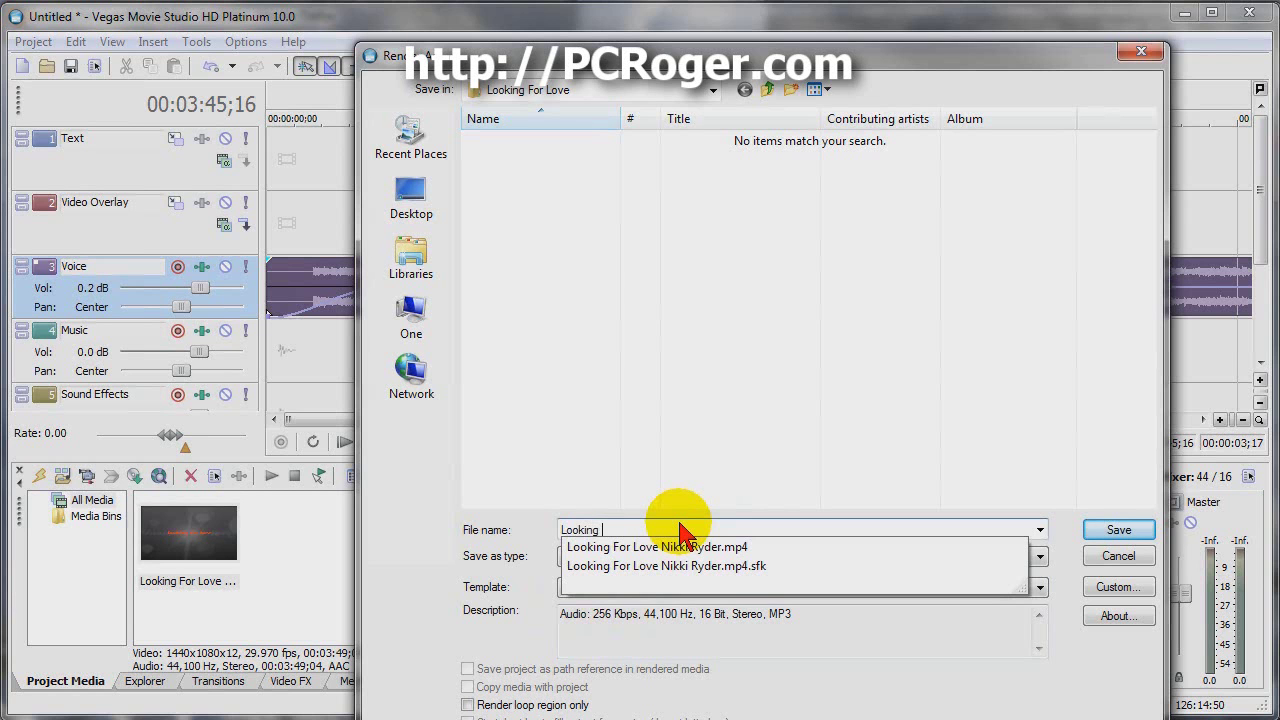
{"action": "type", "text": " For Love"}
{"action": "key", "text": "Return"}
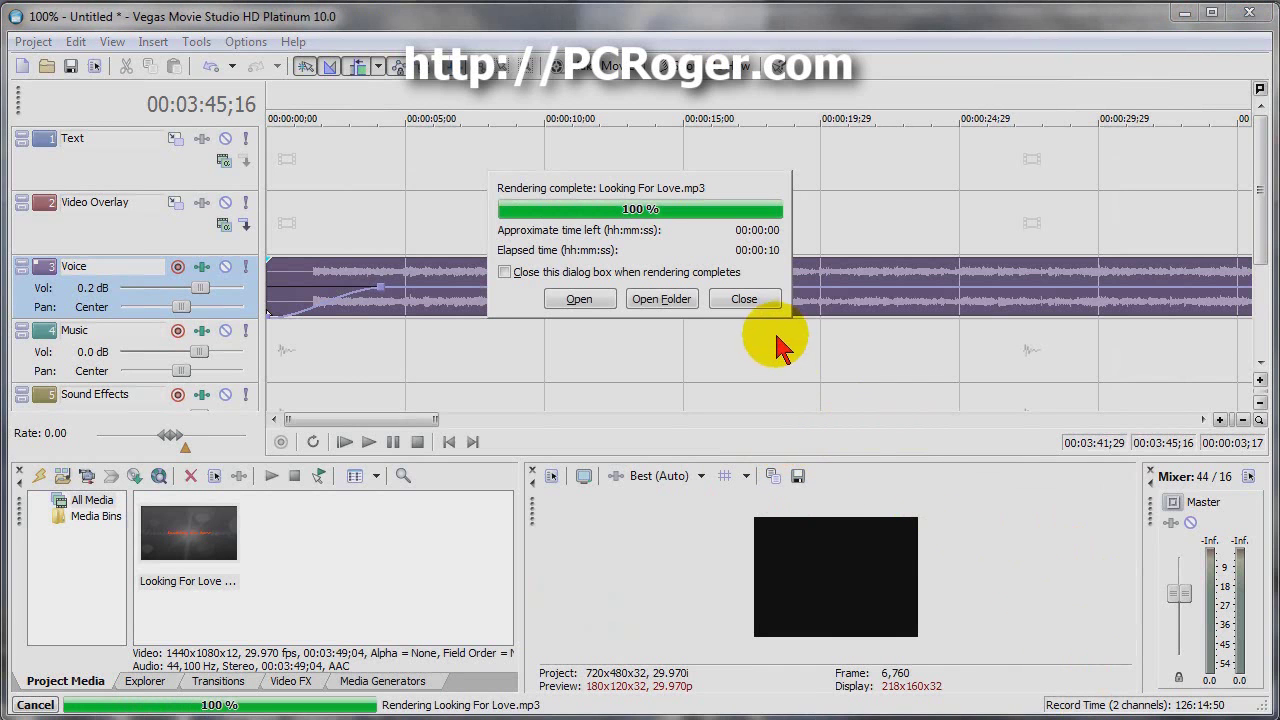
- Open the output folder from the render dialog and select Looking For Love.mp3
{"action": "left_click", "coordinate": [662, 301]}
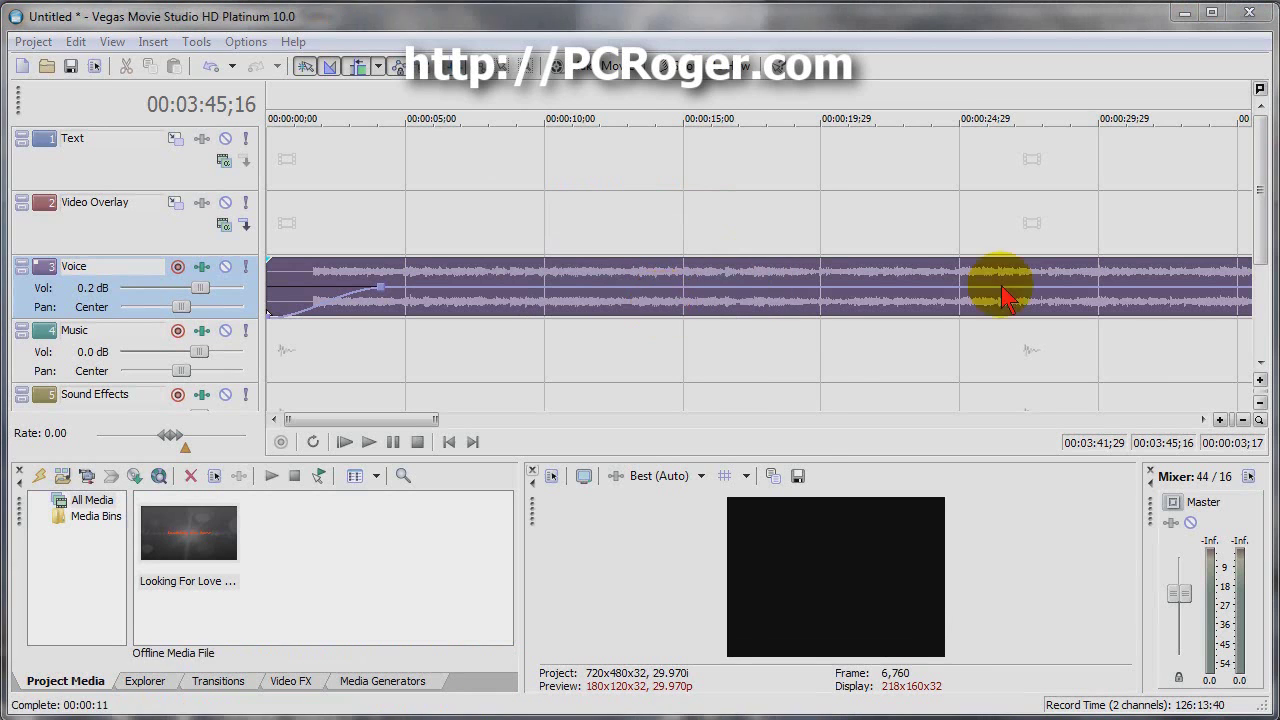
{"action": "left_click", "coordinate": [158, 140]}
{"action": "left_click", "coordinate": [232, 152]}
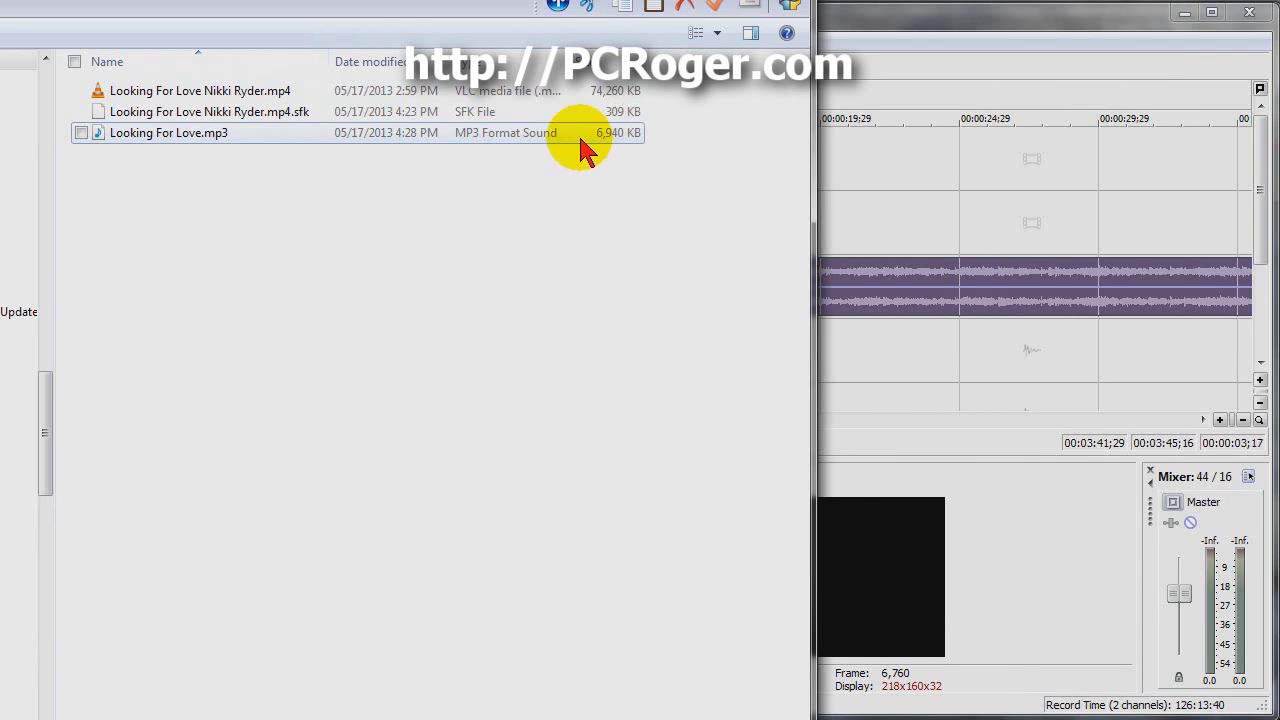
{"action": "left_click", "coordinate": [240, 135]}
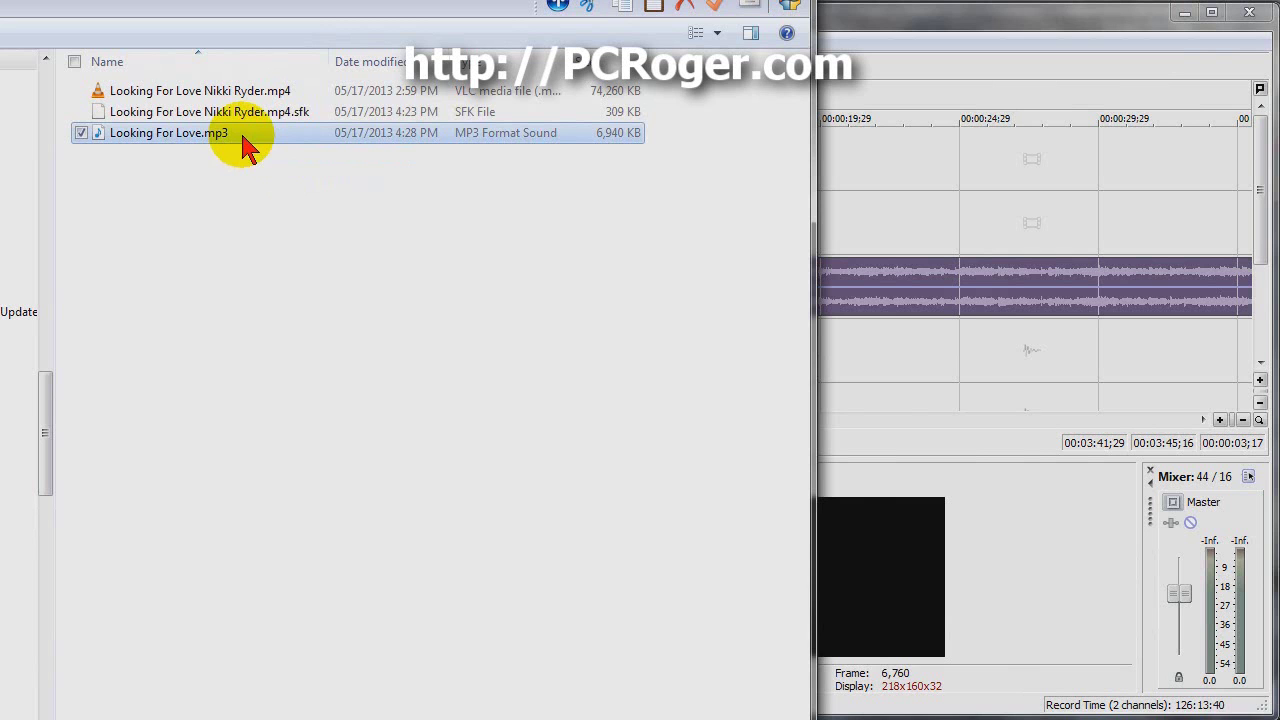
- Open the Details tab of Looking For Love.mp3's Properties
{"action": "right_click", "coordinate": [242, 134]}
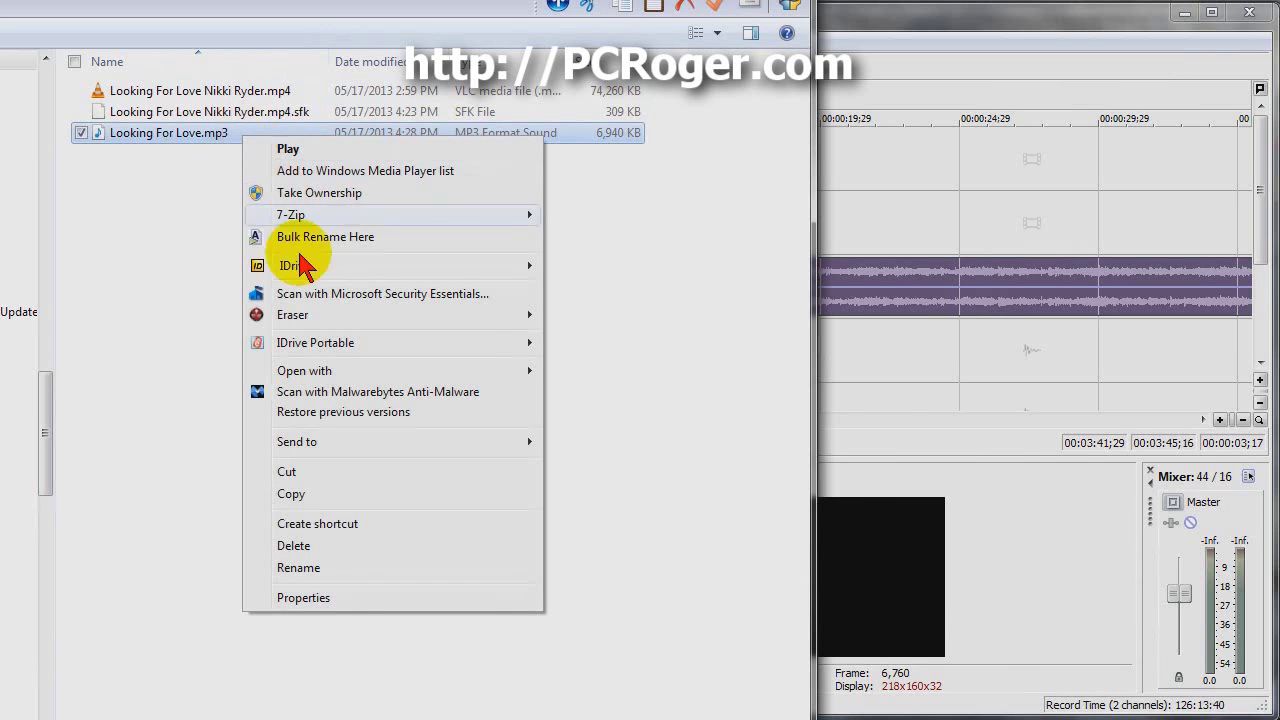
{"action": "left_click", "coordinate": [293, 600]}
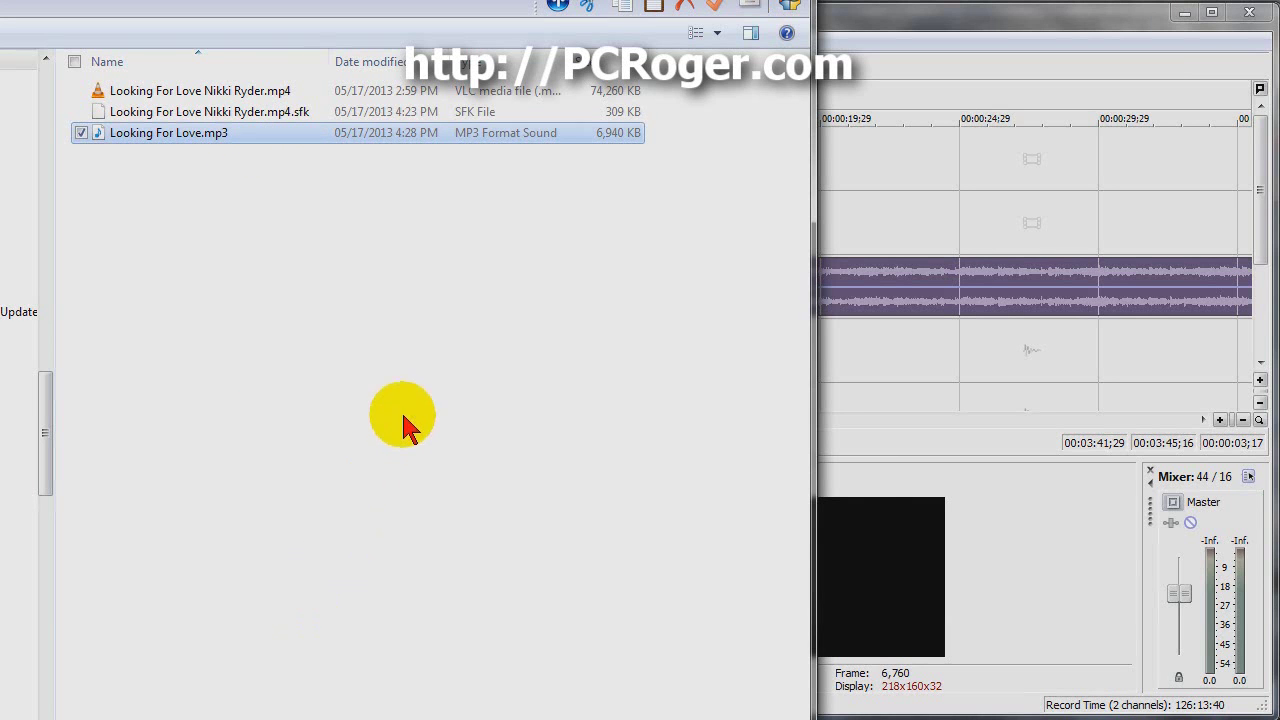
{"action": "left_click", "coordinate": [380, 190]}
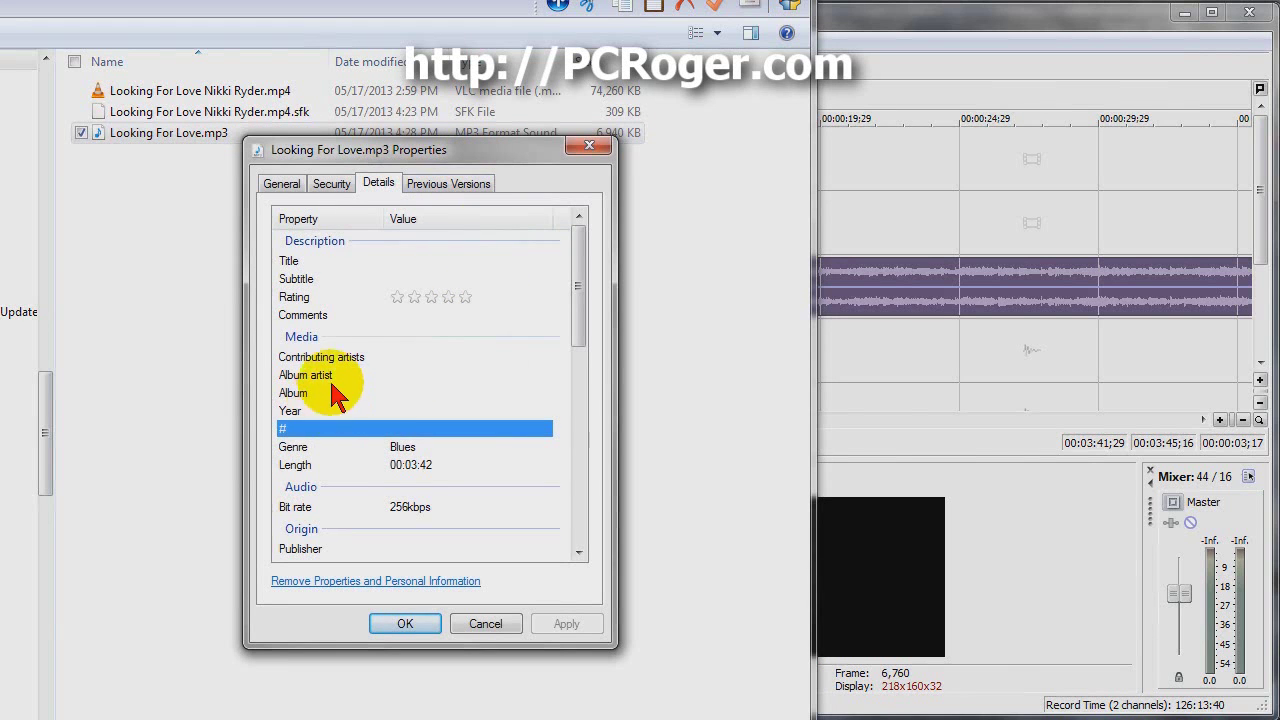
- Tag title 'Looking For Love', album artist, album 'Soundtrack for Shakedown', year 1988, genre 80's, and apply
{"action": "left_click", "coordinate": [388, 262]}
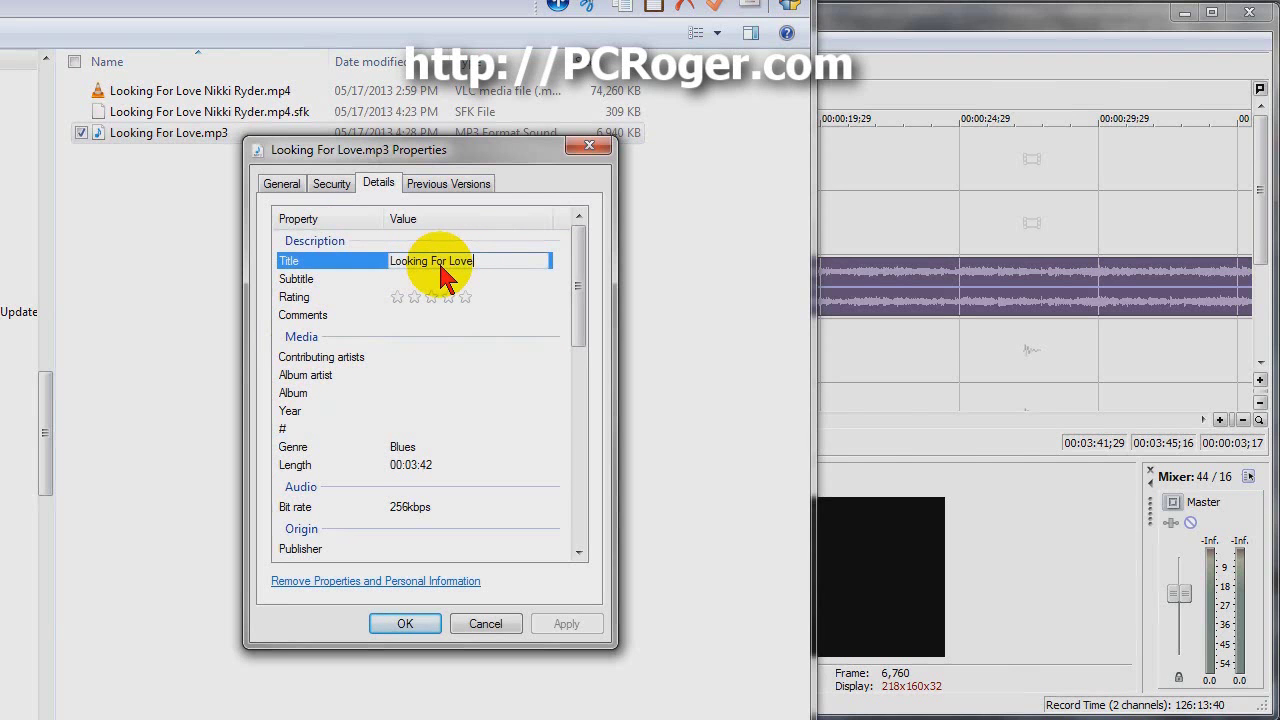
{"action": "left_click", "coordinate": [437, 378]}
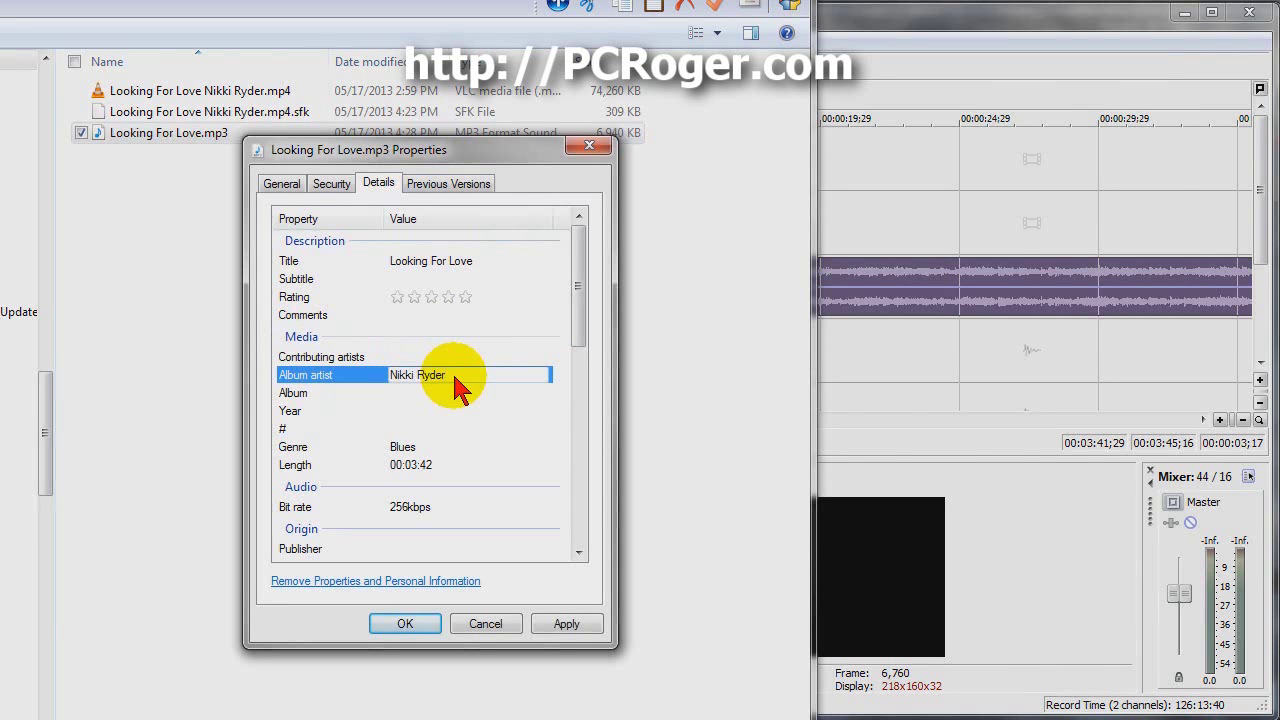
{"action": "left_click", "coordinate": [438, 395]}
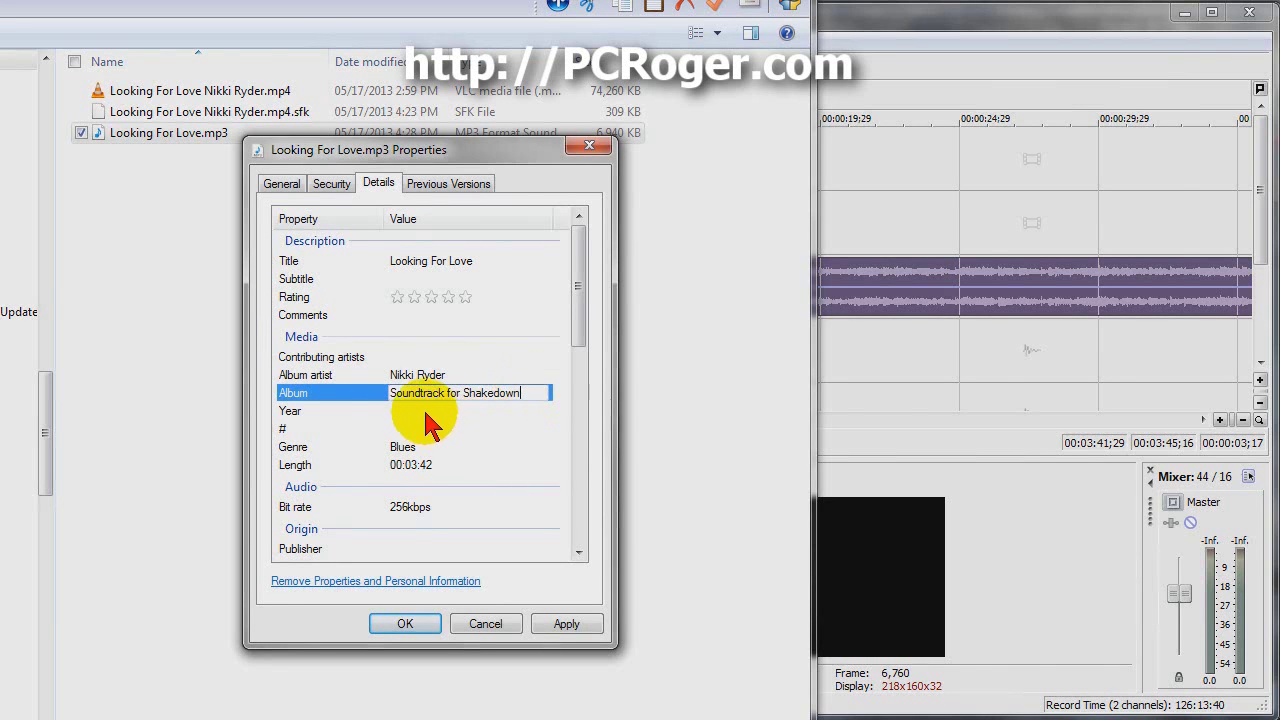
{"action": "left_click", "coordinate": [466, 410]}
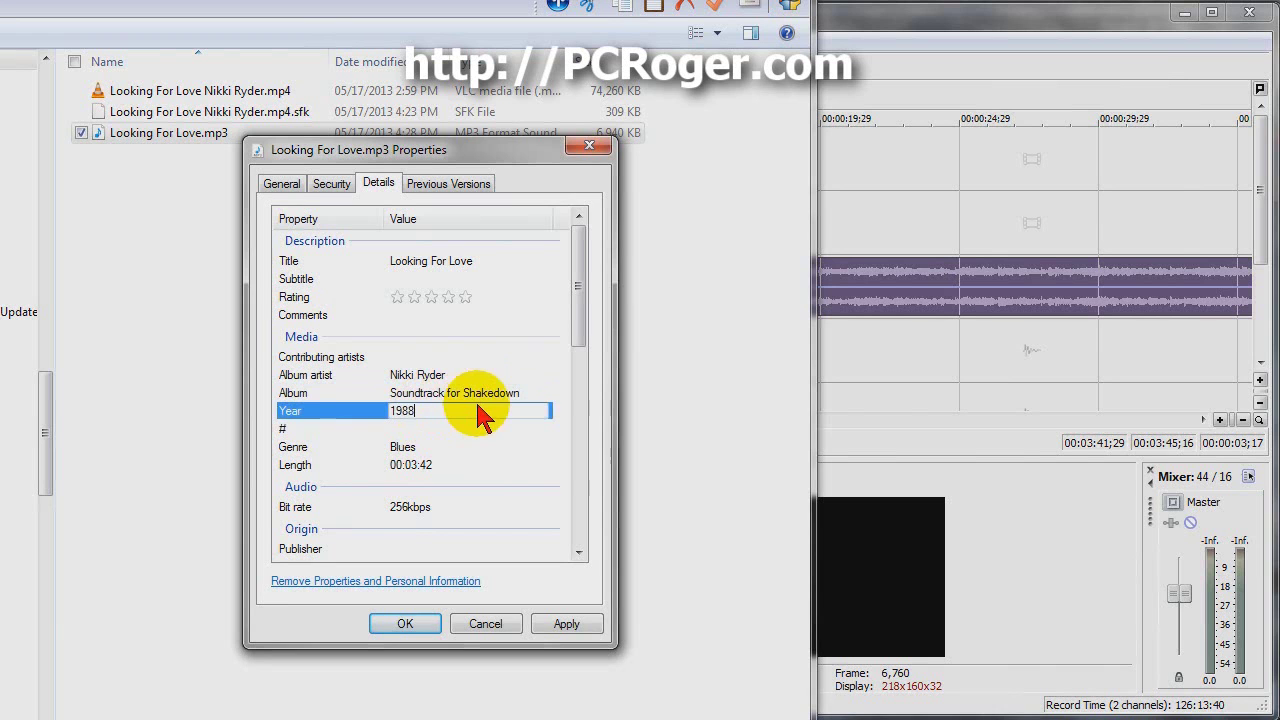
{"action": "left_click", "coordinate": [436, 448]}
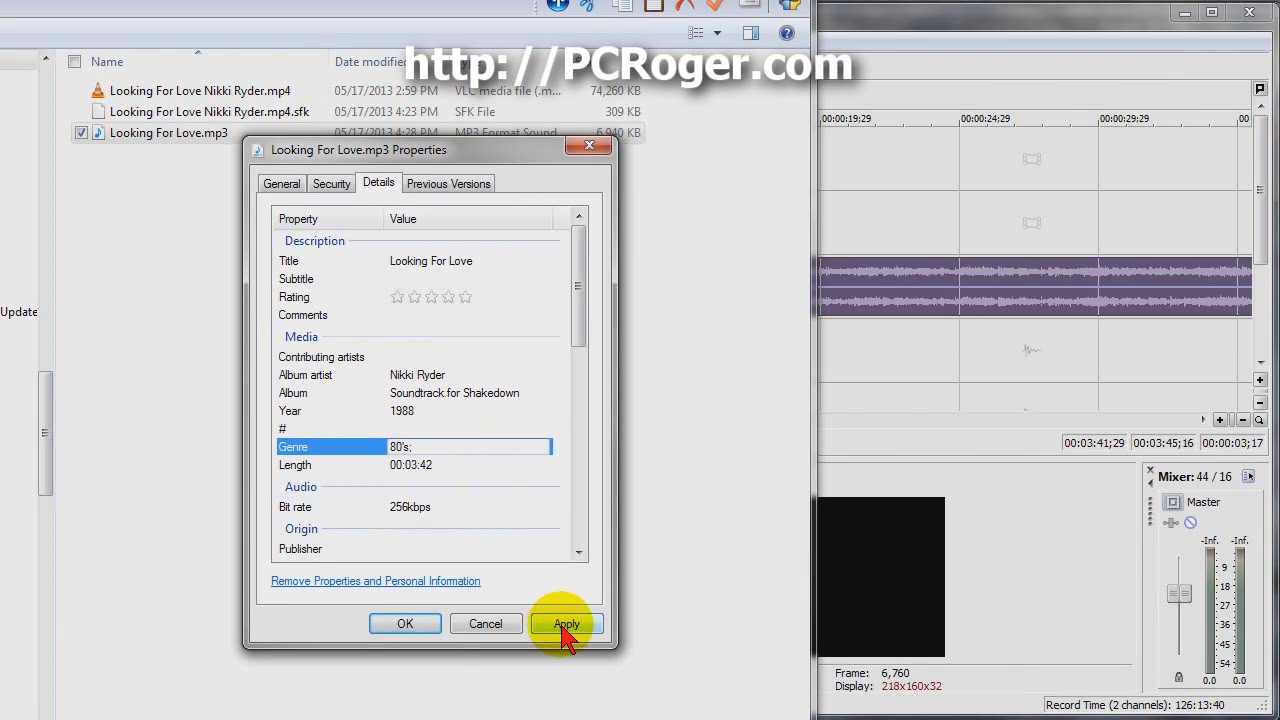
{"action": "left_click", "coordinate": [563, 634]}
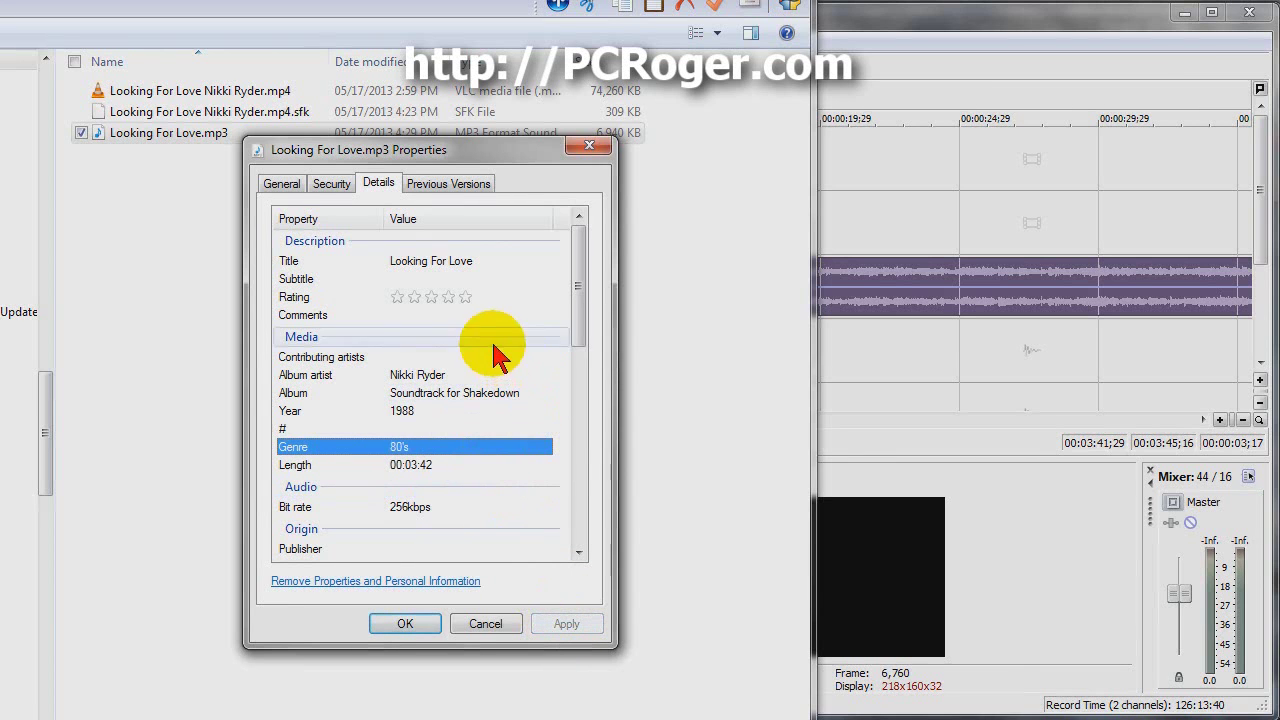
{"action": "left_click", "coordinate": [408, 623]}
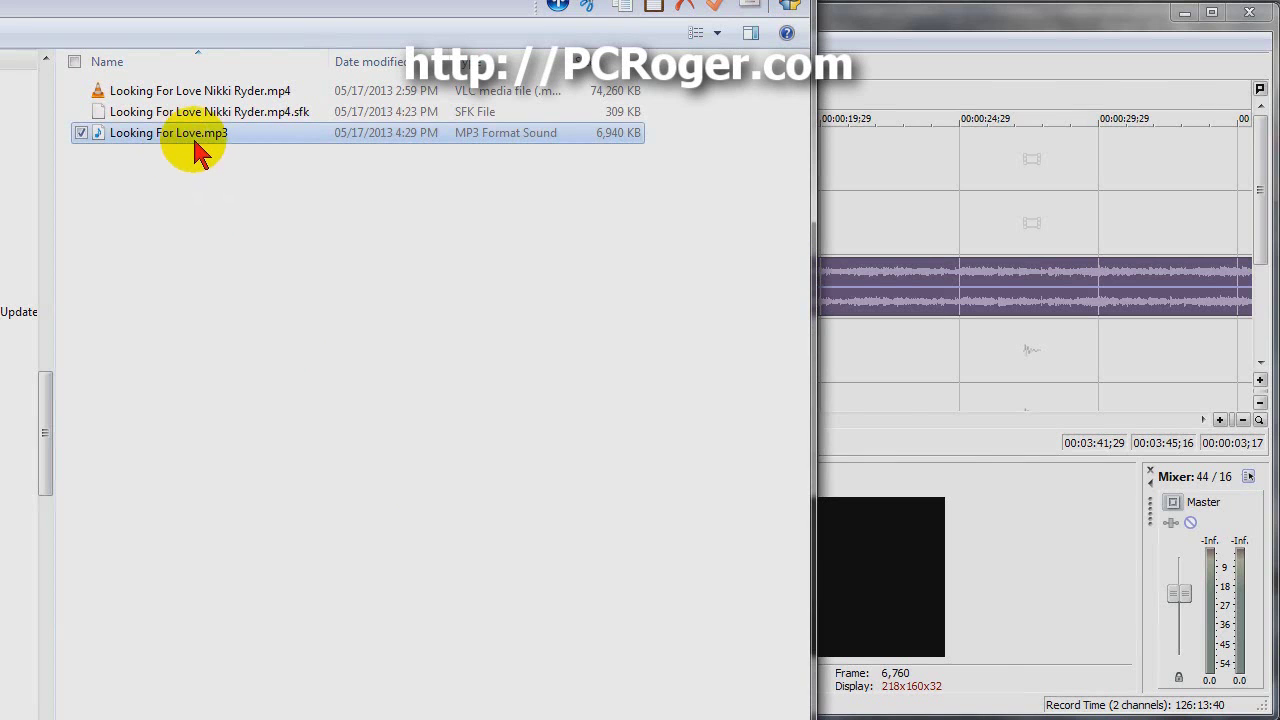
{"action": "mouse_move", "coordinate": [197, 152]}
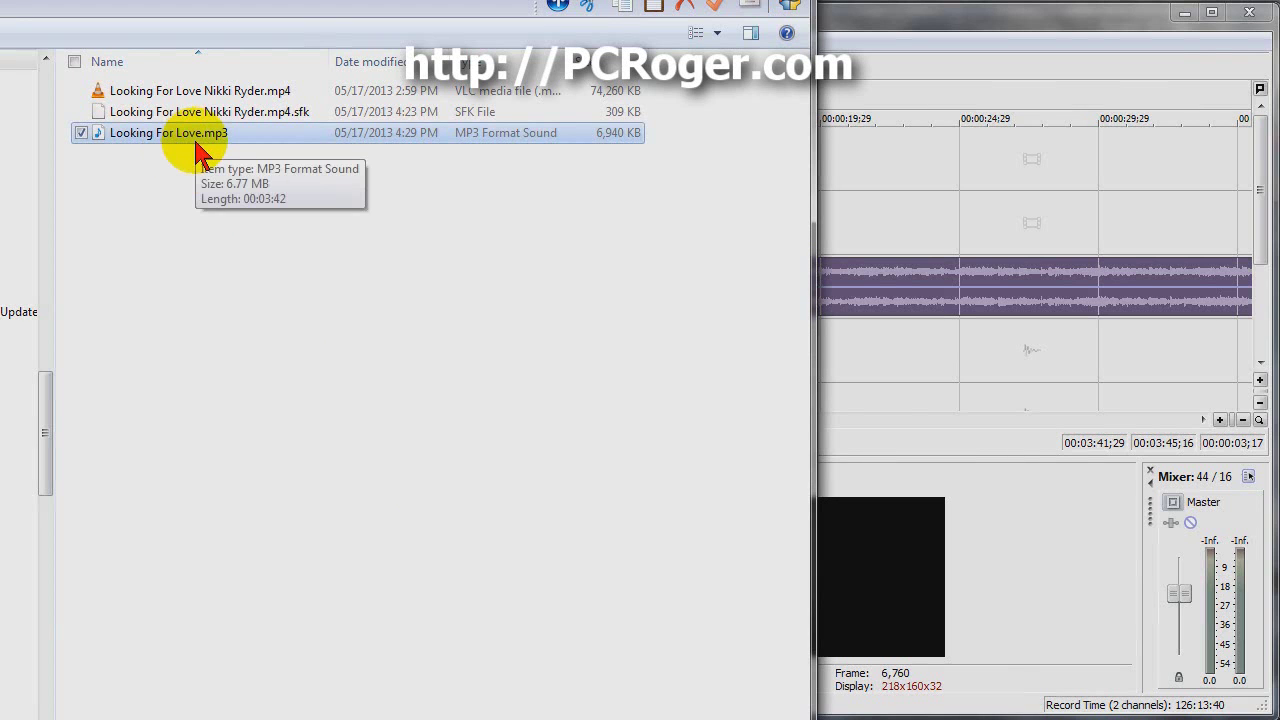